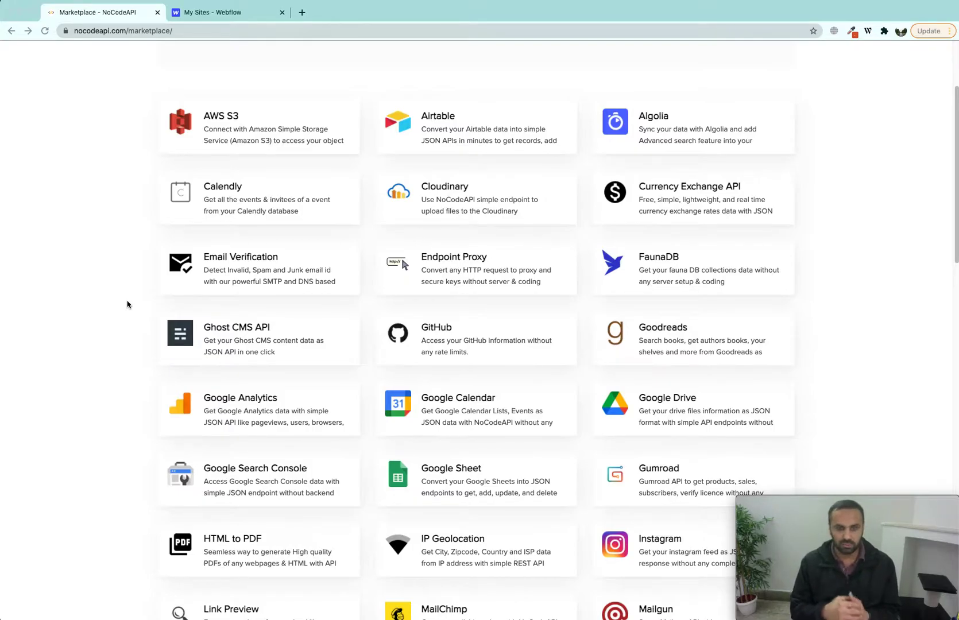
Step: Search the marketplace for 'web' and open the Webflow integration page
scroll(138, 335, down, 2)
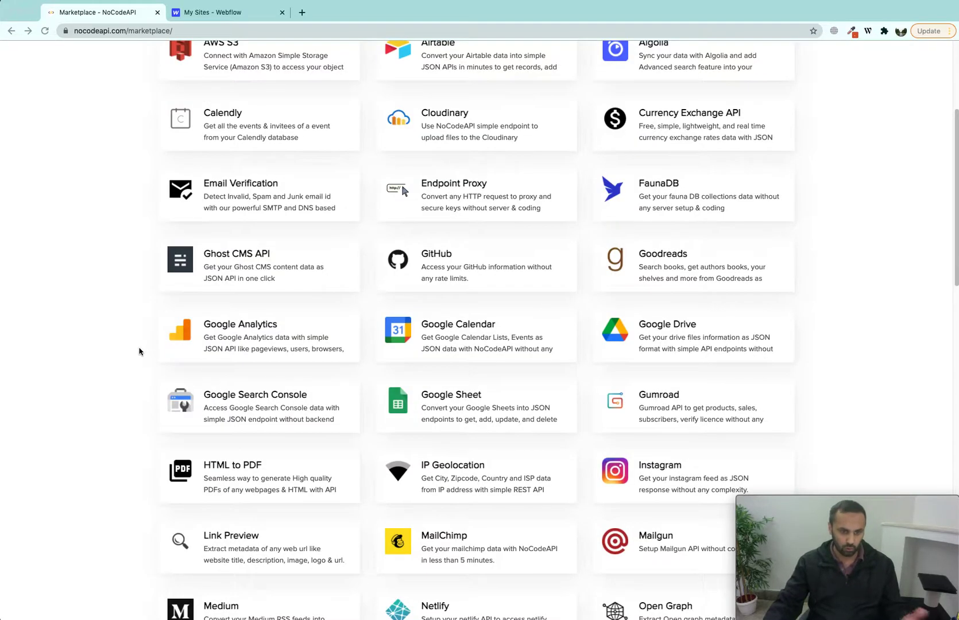
scroll(144, 395, down, 2)
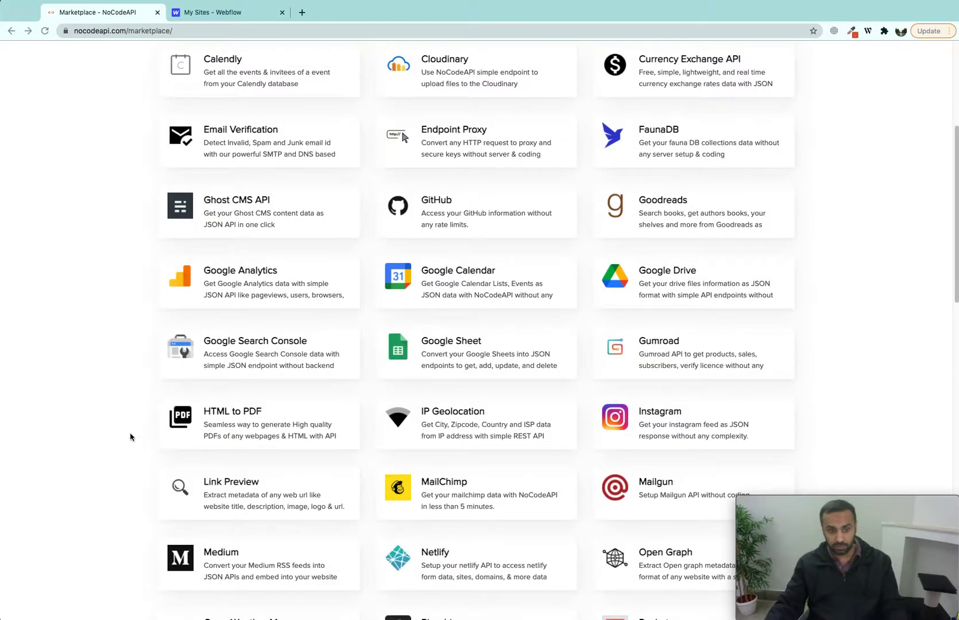
scroll(127, 450, down, 5)
scroll(123, 436, down, 8)
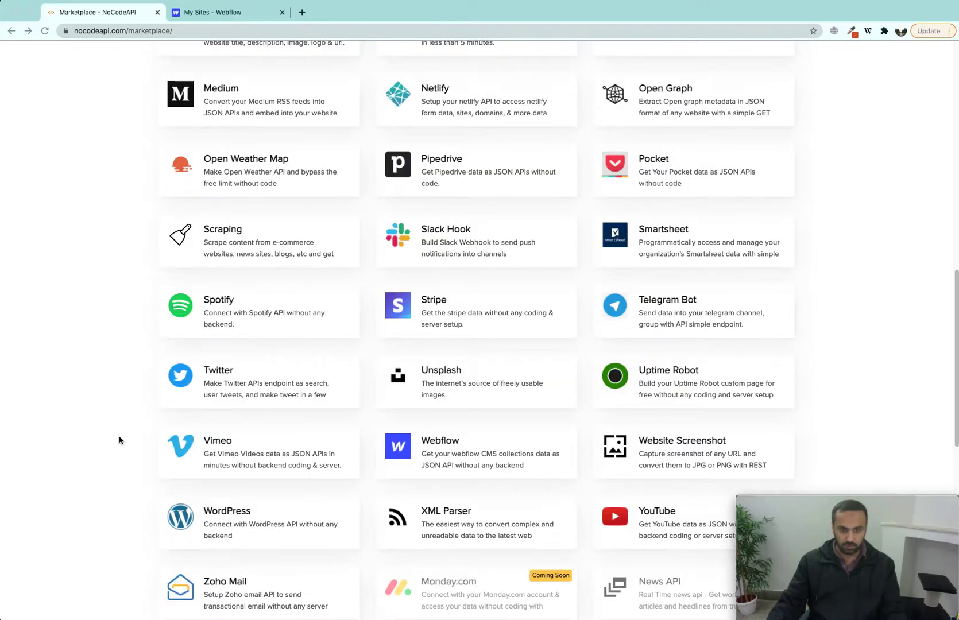
scroll(120, 432, up, 20)
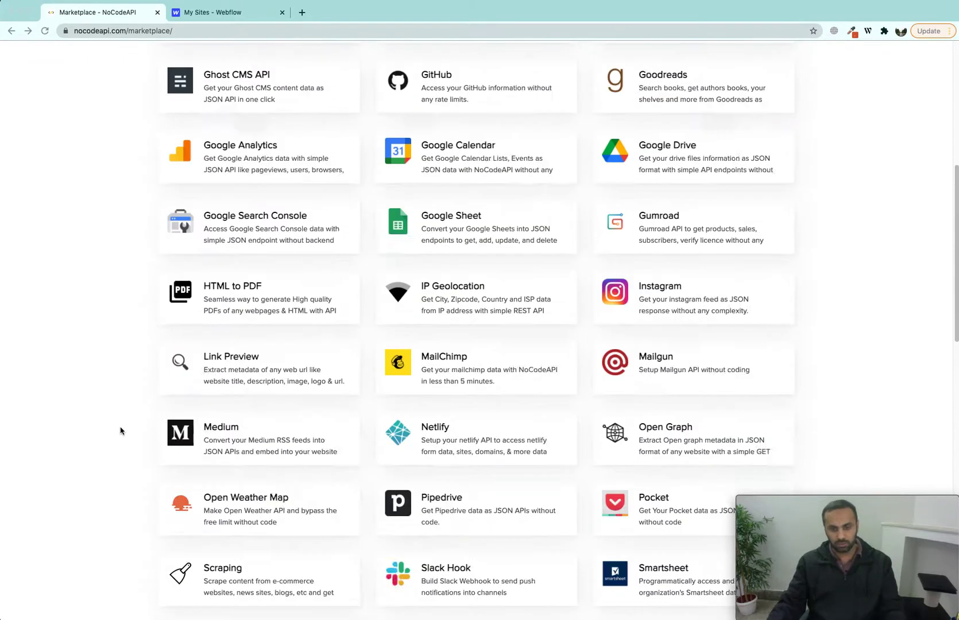
click(409, 168)
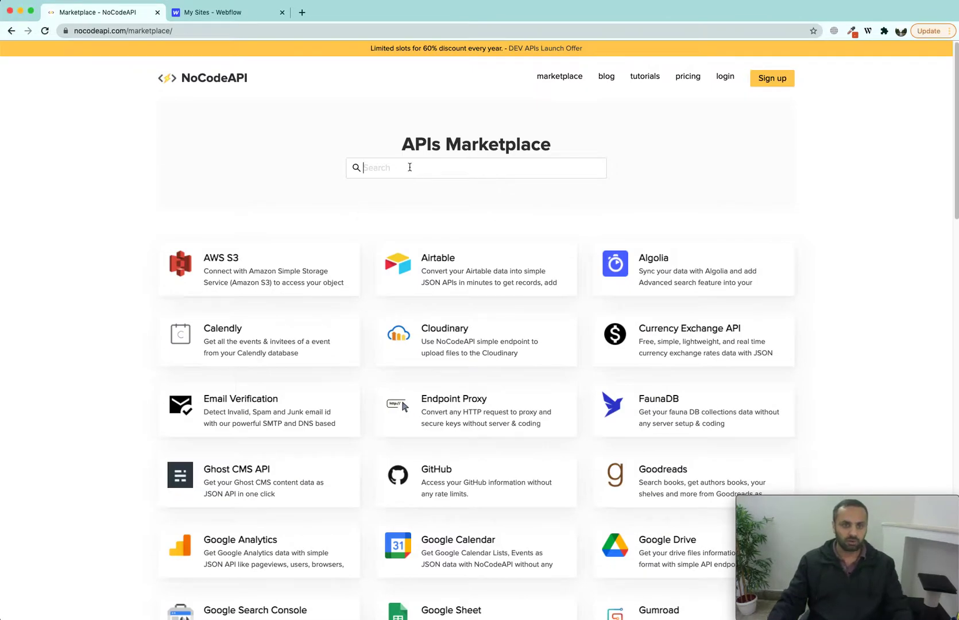
text(web)
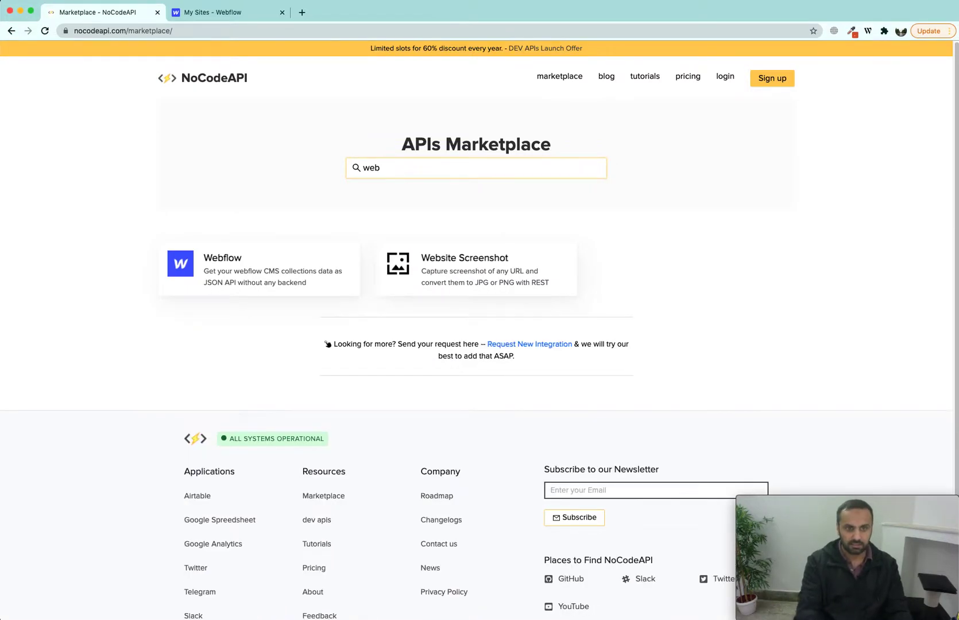
click(247, 263)
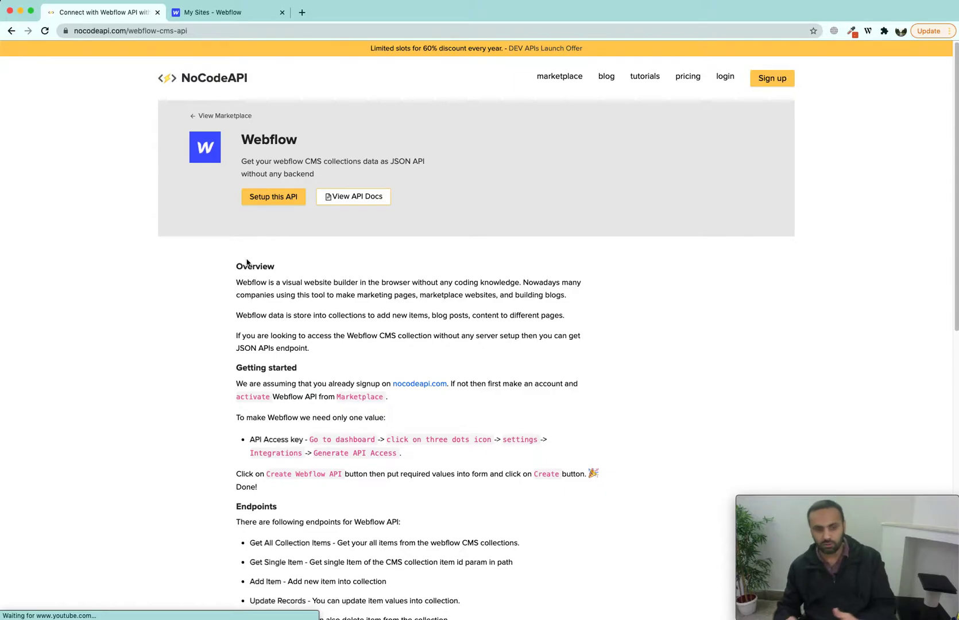
Step: Review the Webflow CMS API overview and endpoints, then go to the Webflow sites dashboard
scroll(236, 330, down, 3)
drag(233, 194, 486, 567)
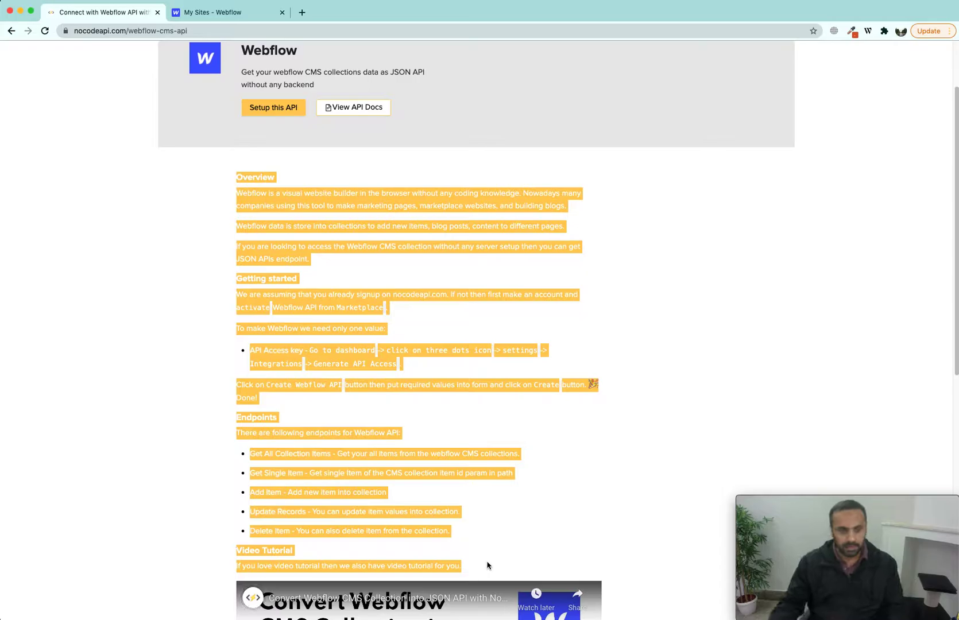
click(306, 307)
scroll(390, 231, up, 3)
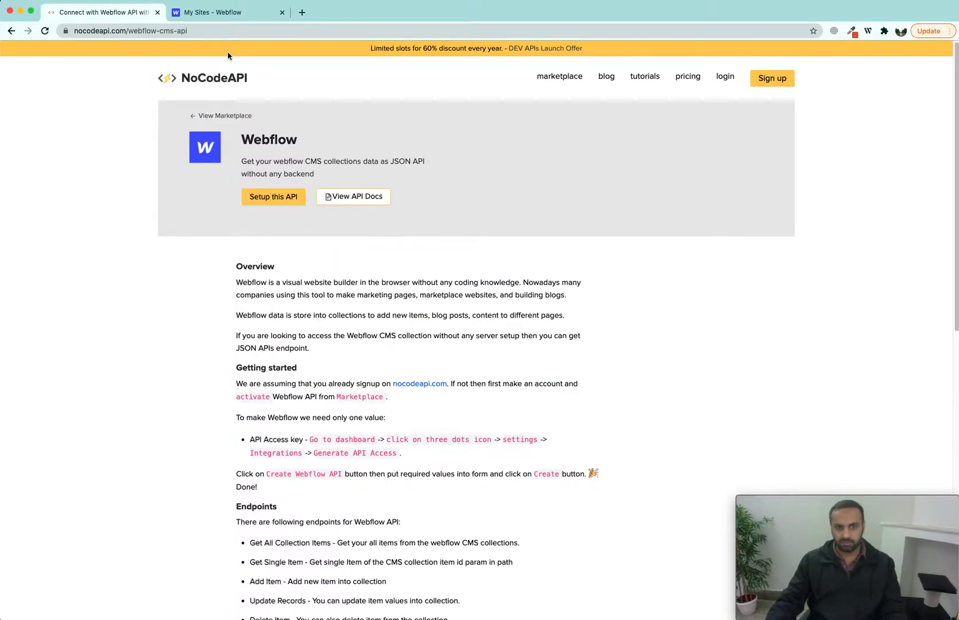
click(218, 13)
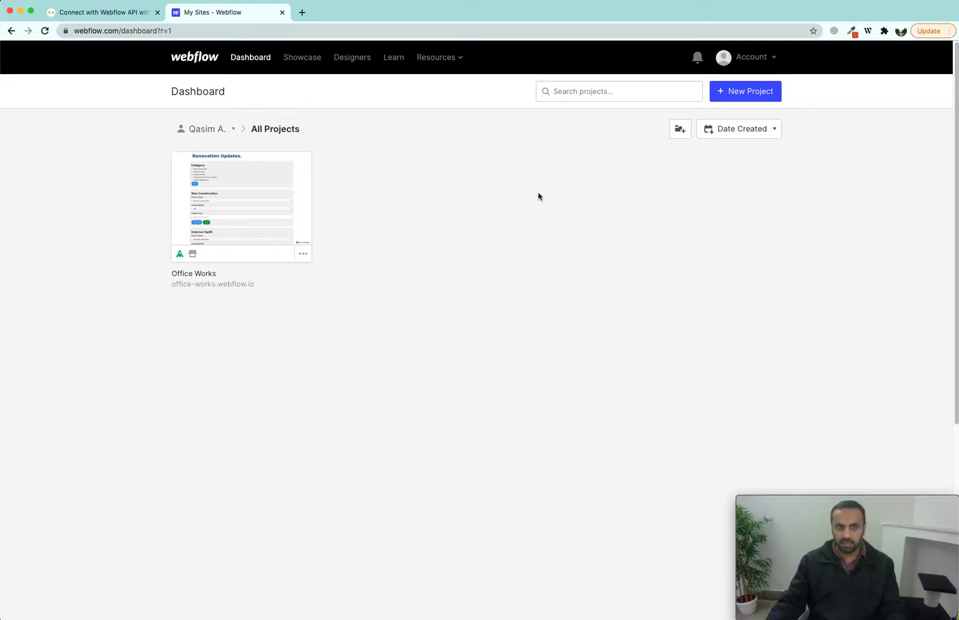
Step: Create a new Webflow project from the Blank Site preset, keeping the default name
click(754, 95)
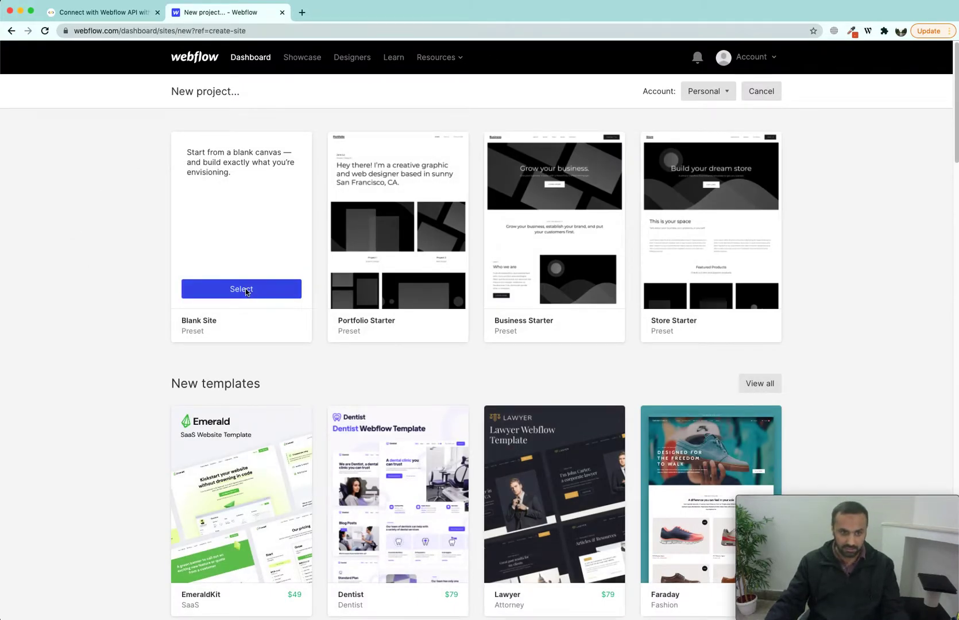
click(247, 291)
click(463, 171)
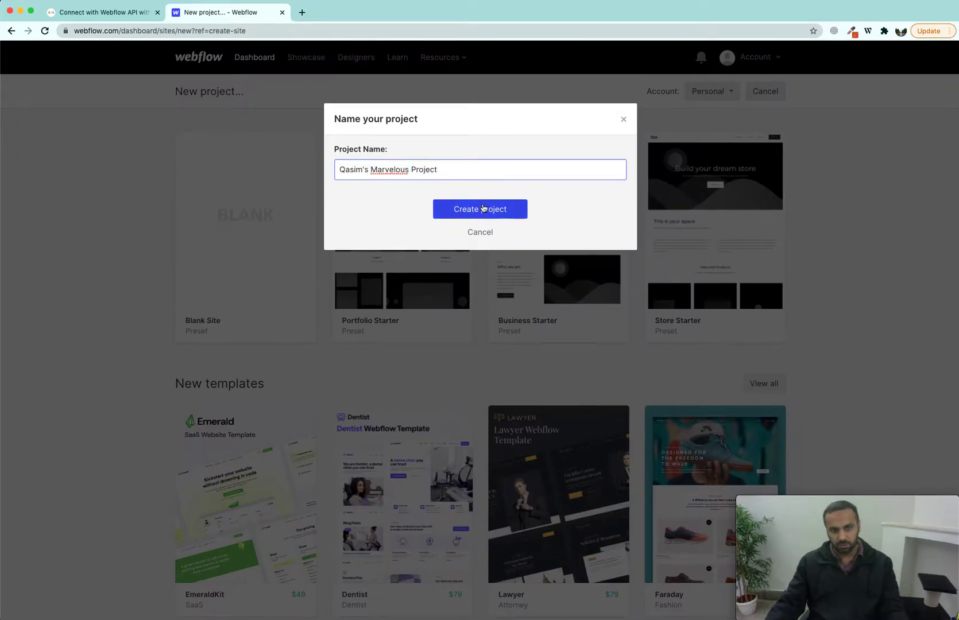
click(484, 209)
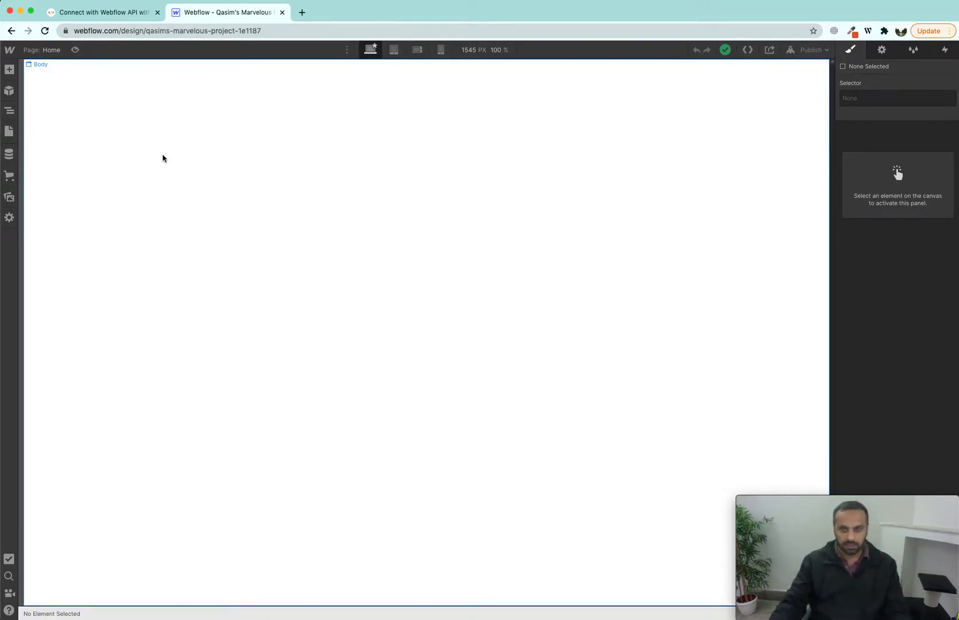
Step: Create a CMS collection from the Blog Posts template and add 5 sample items
click(10, 156)
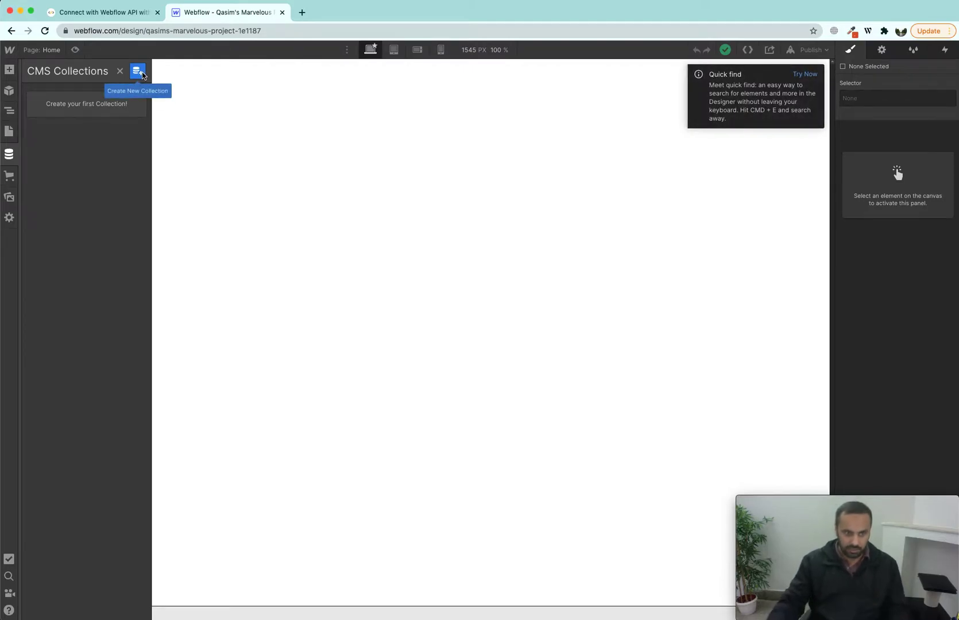
click(138, 71)
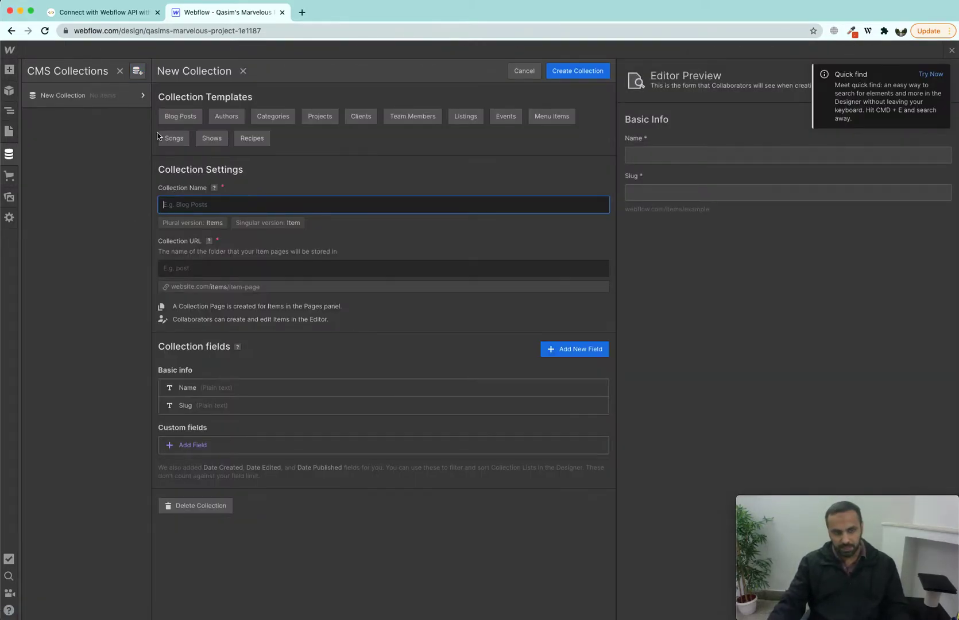
click(156, 95)
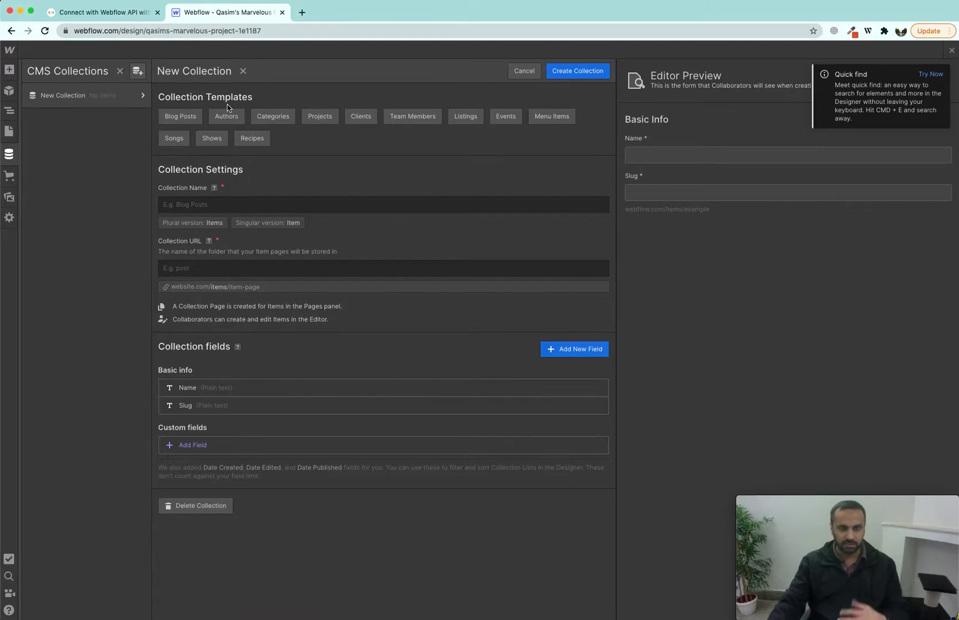
click(182, 119)
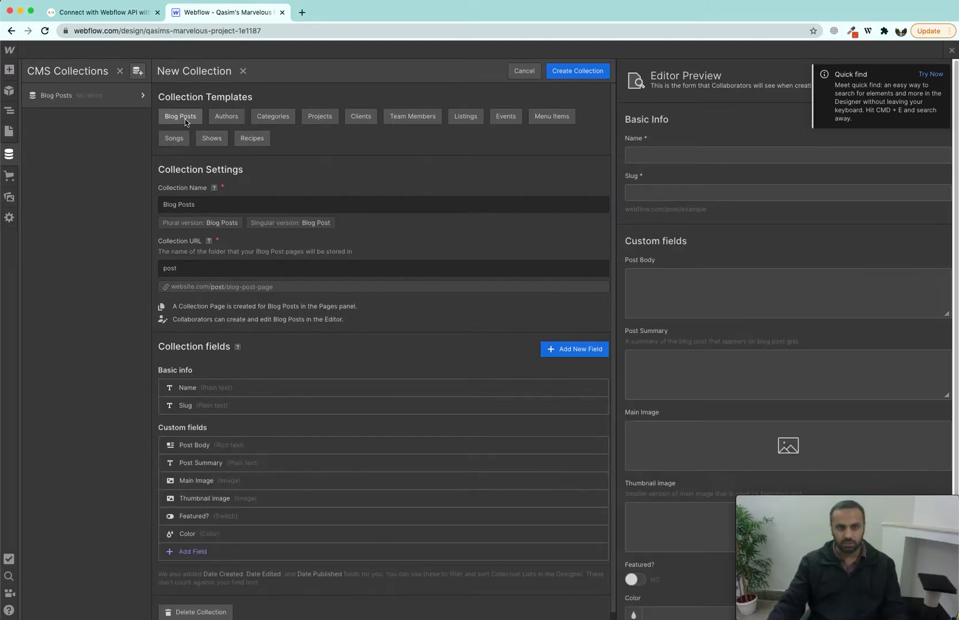
click(590, 72)
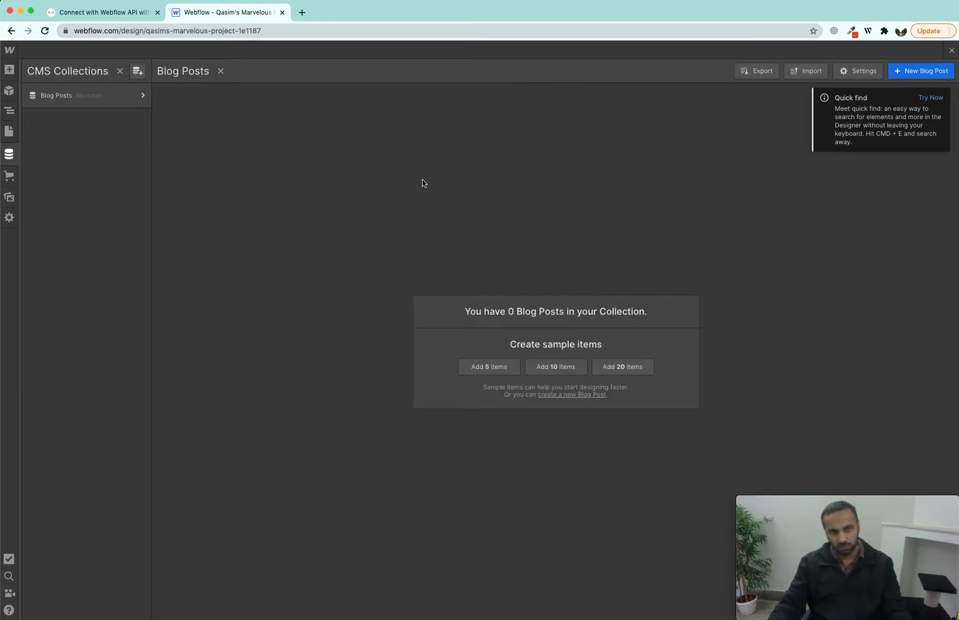
click(490, 366)
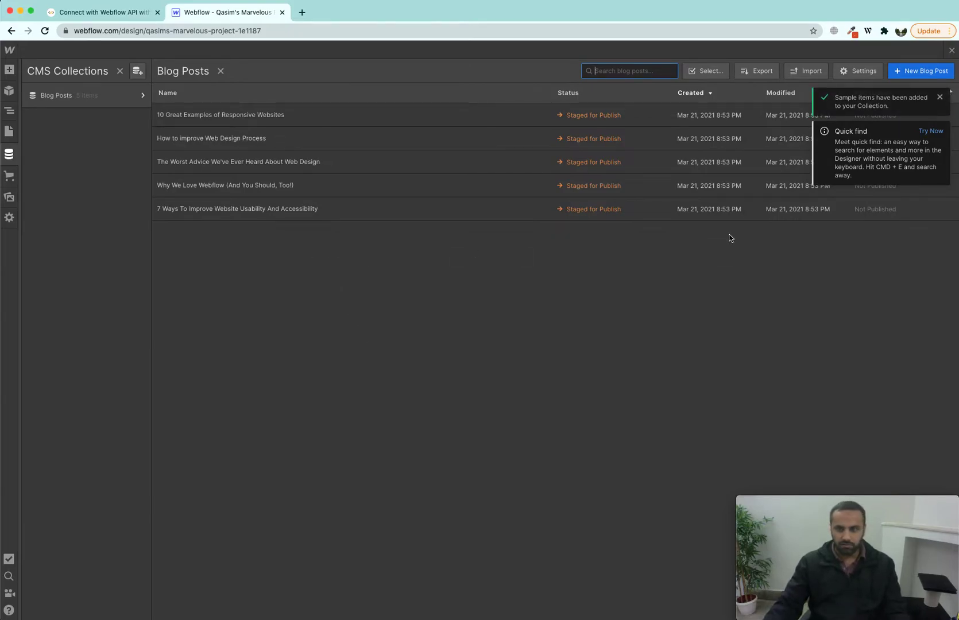
click(940, 97)
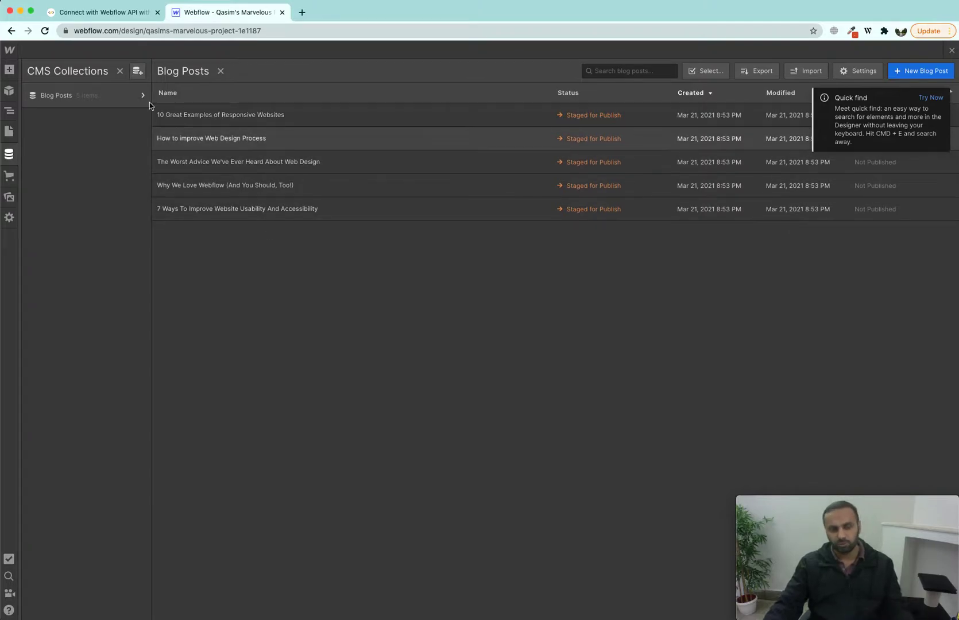
Step: Open NoCodeAPI's Webflow API docs and browse the Get all items and Add Item endpoint sections
click(115, 16)
click(345, 198)
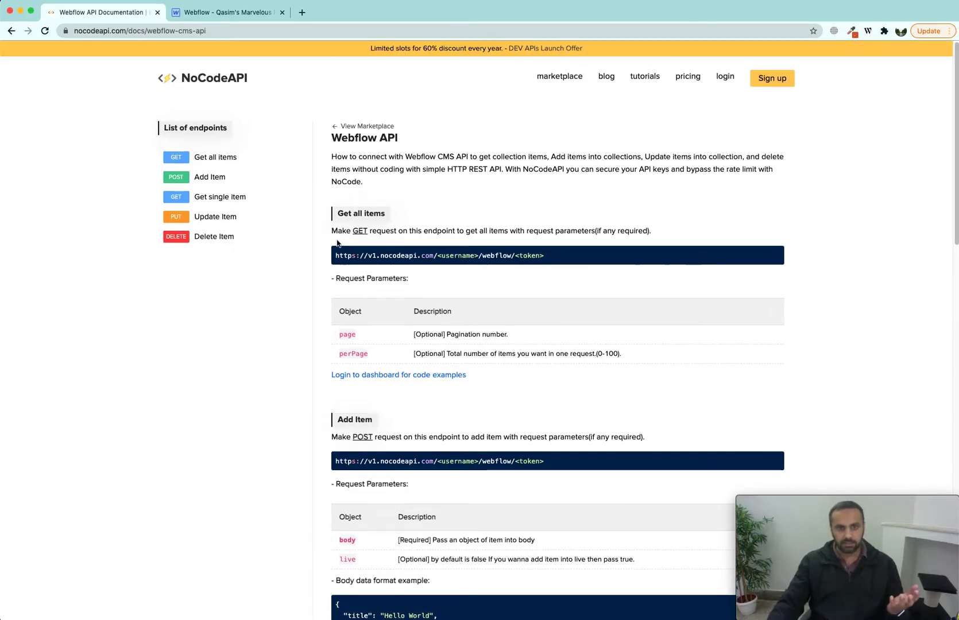
drag(334, 215, 402, 217)
click(207, 178)
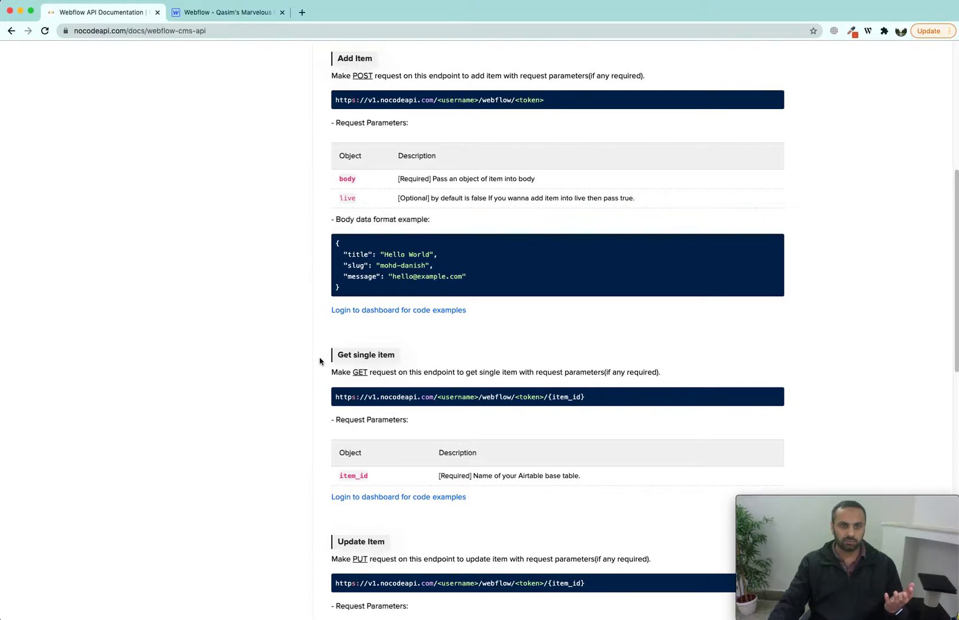
scroll(337, 372, down, 2)
scroll(353, 287, down, 6)
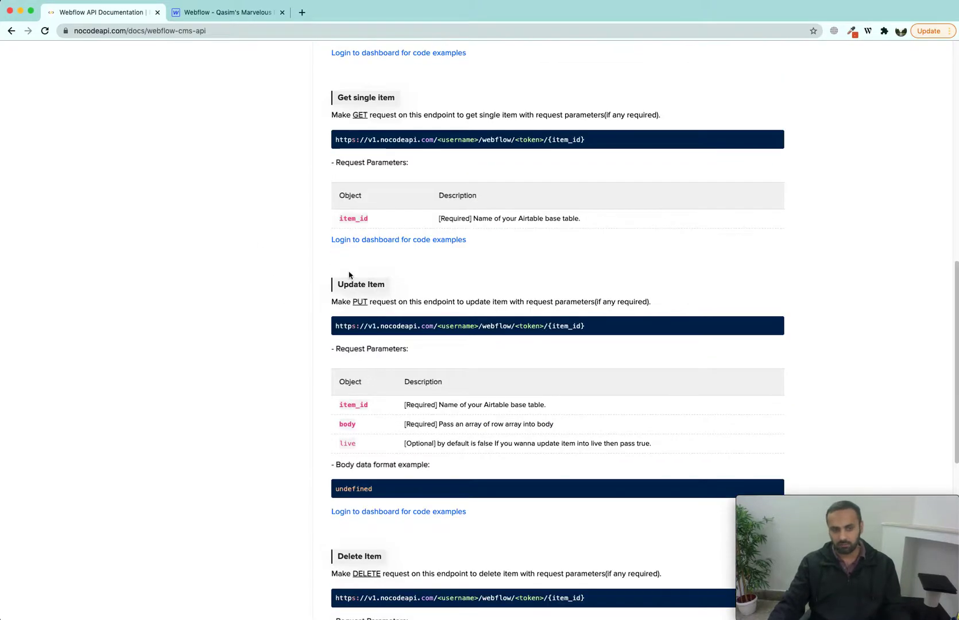
scroll(361, 523, down, 6)
scroll(358, 525, down, 4)
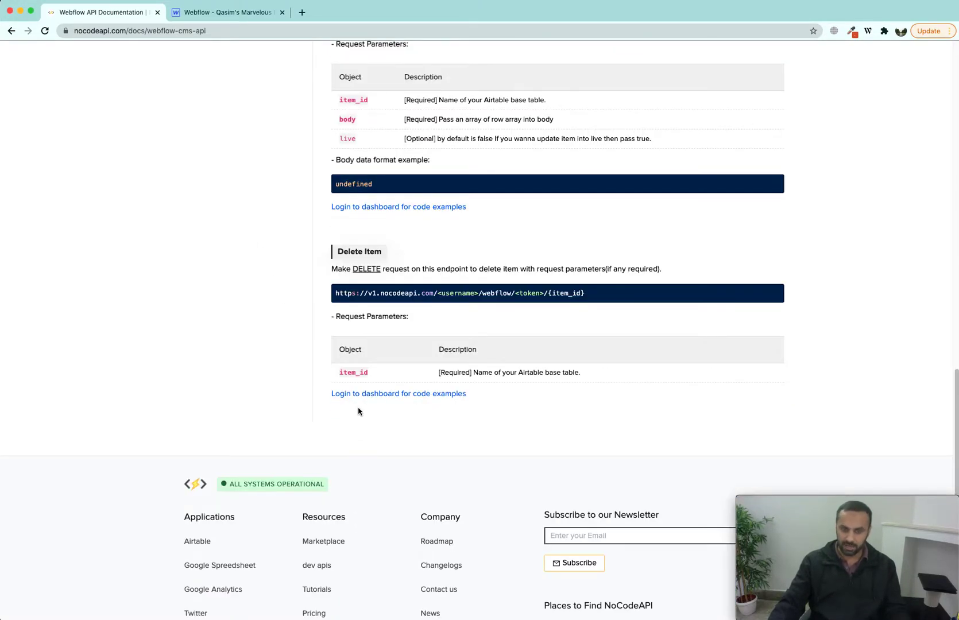
scroll(358, 411, up, 20)
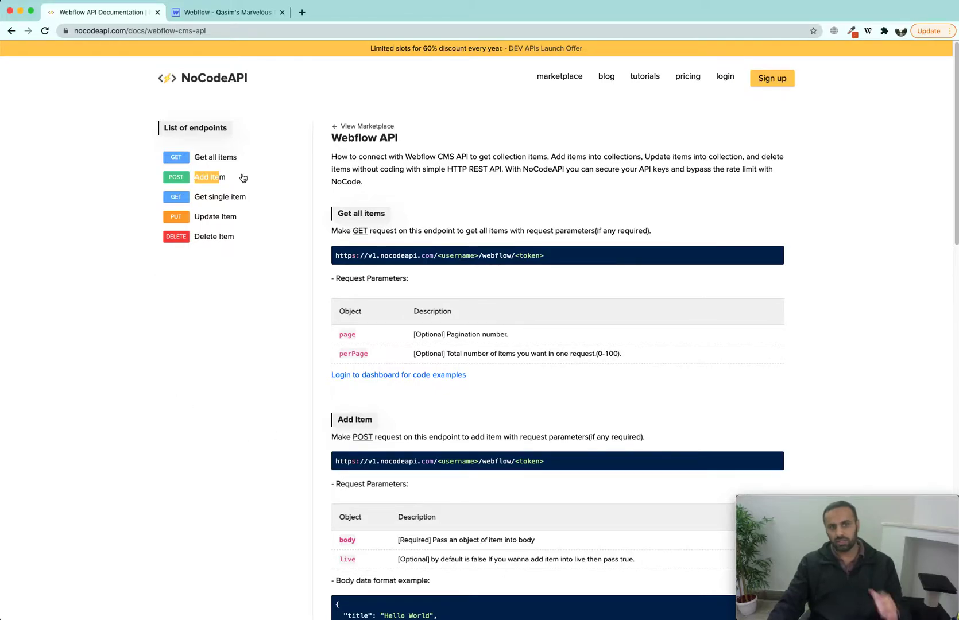
click(226, 12)
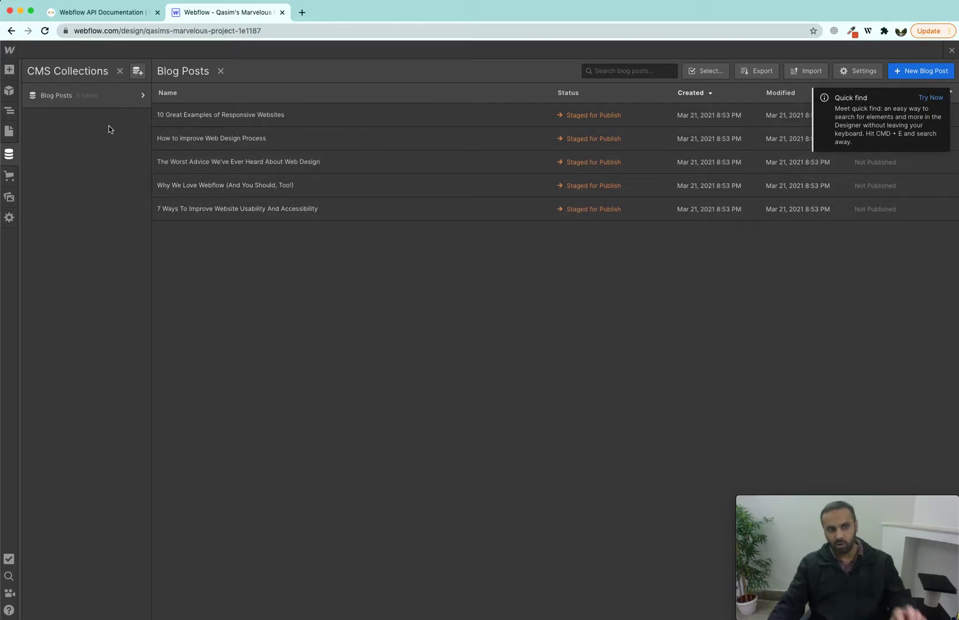
click(110, 13)
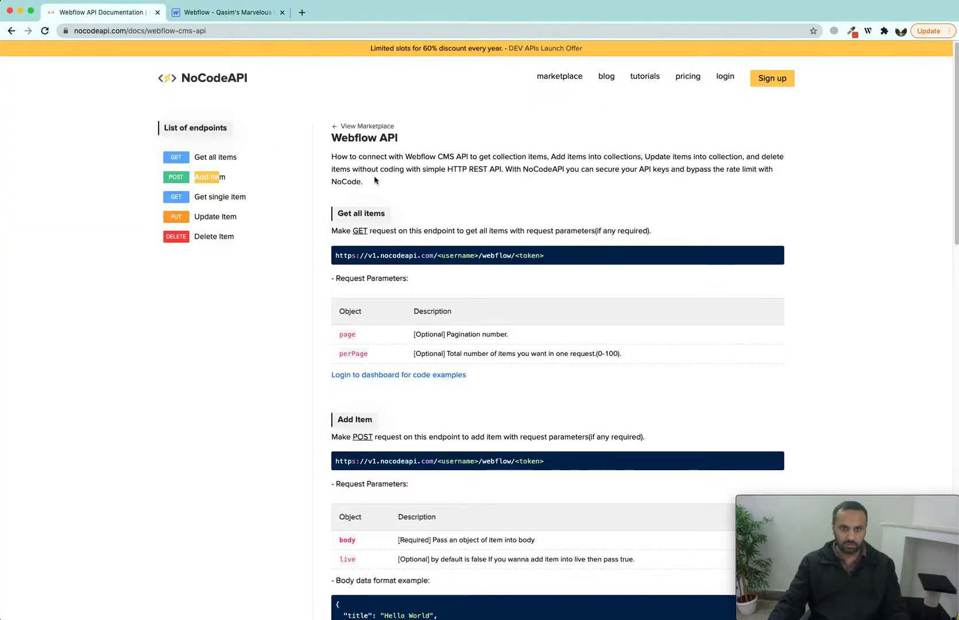
Step: Log in to NoCodeAPI, search the marketplace for 'webfl' and open the Webflow API page
click(725, 78)
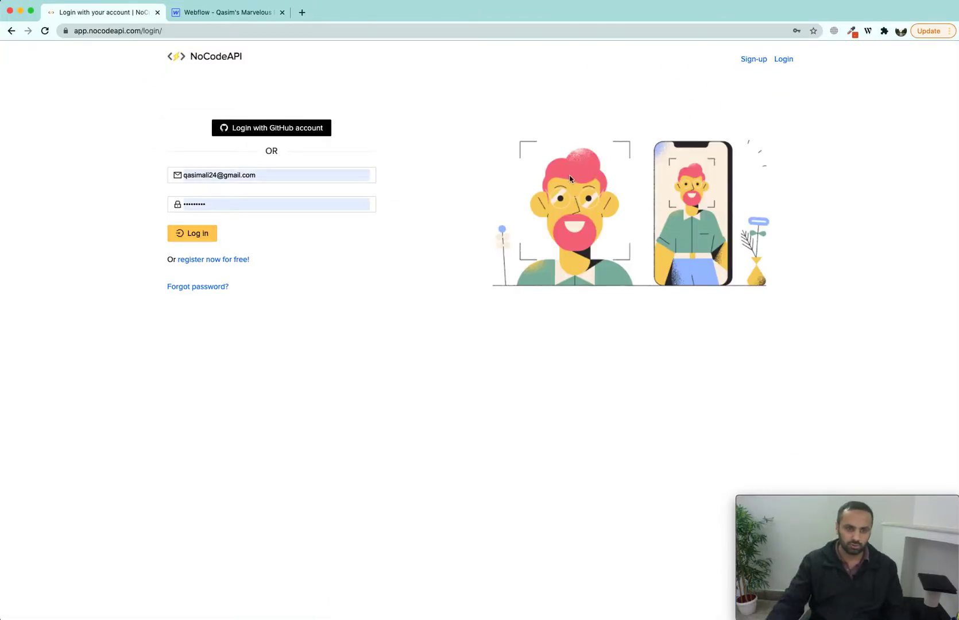
click(193, 236)
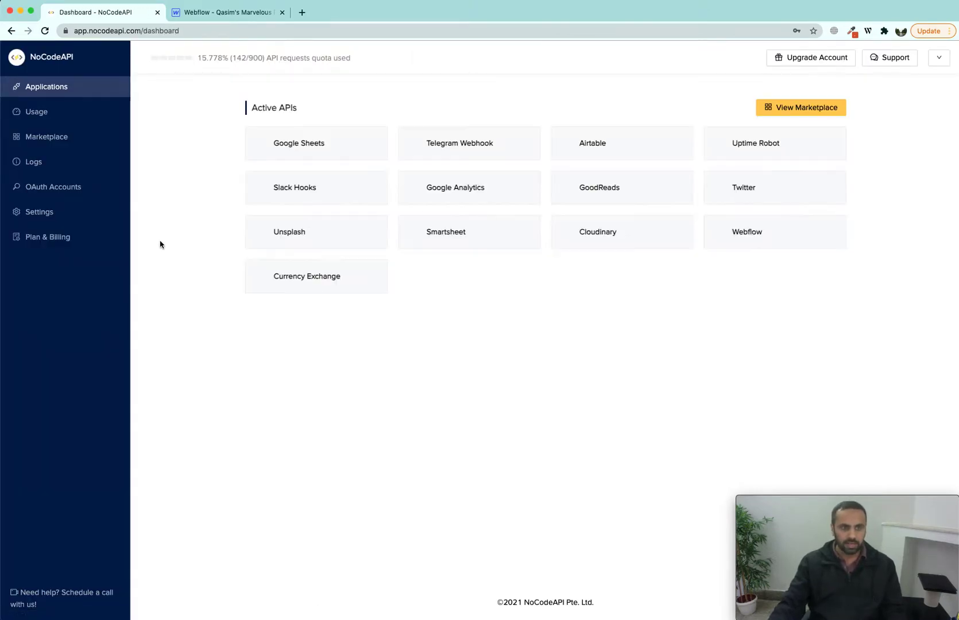
click(56, 143)
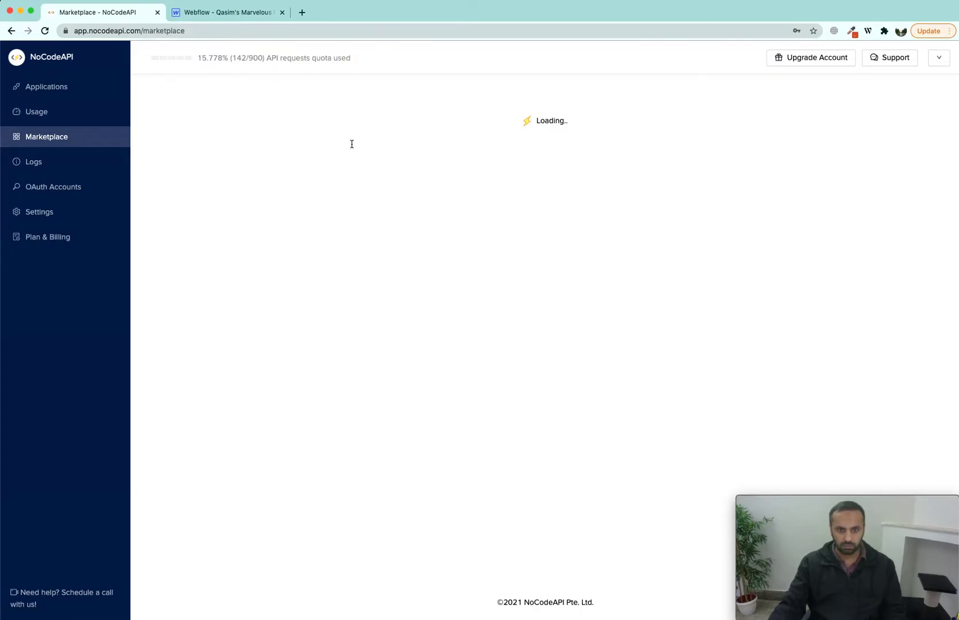
text(webfl)
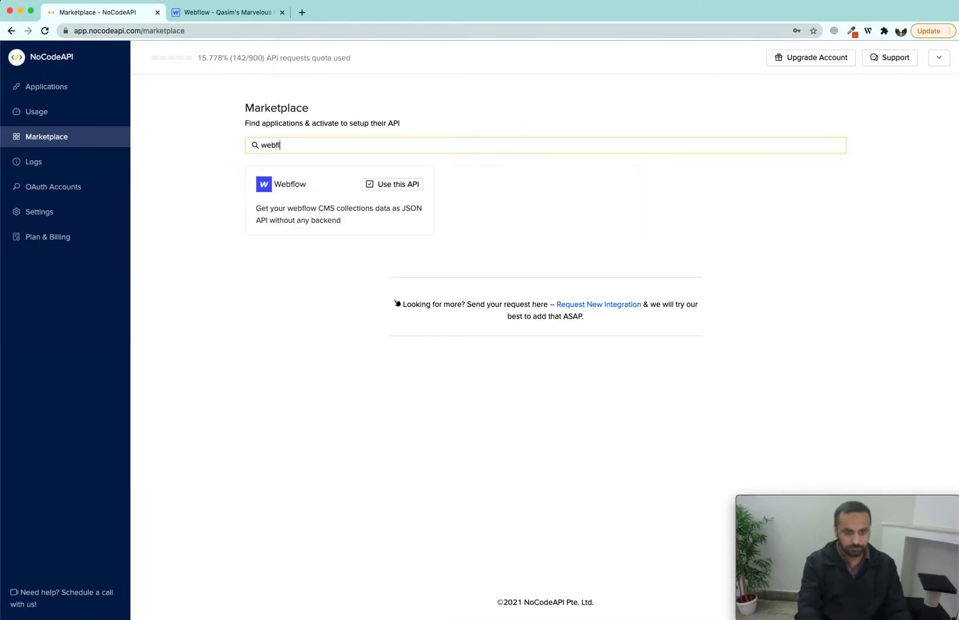
click(391, 185)
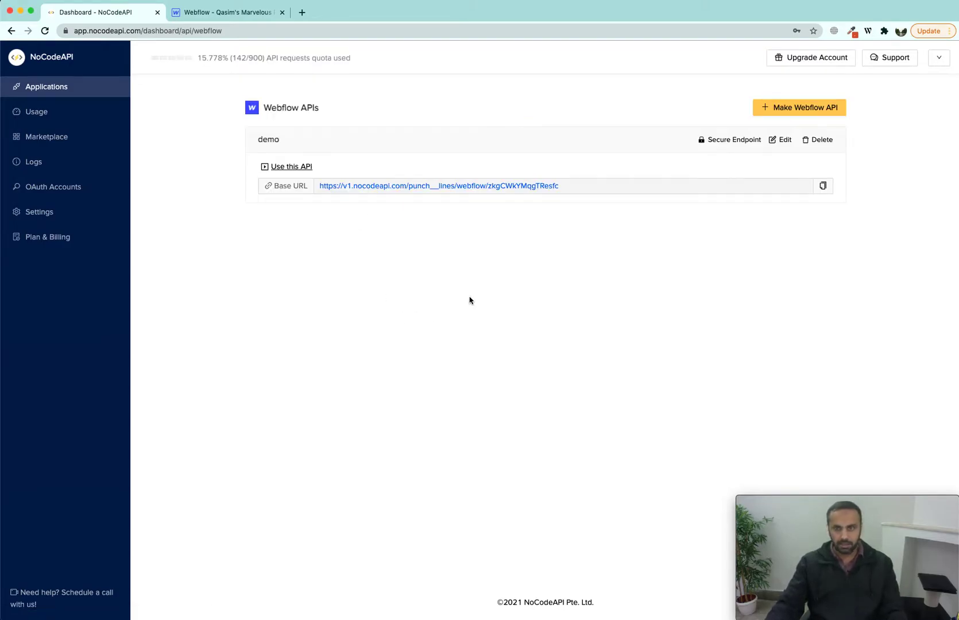
Step: Start a new Webflow API and name it 'blogs'
click(816, 107)
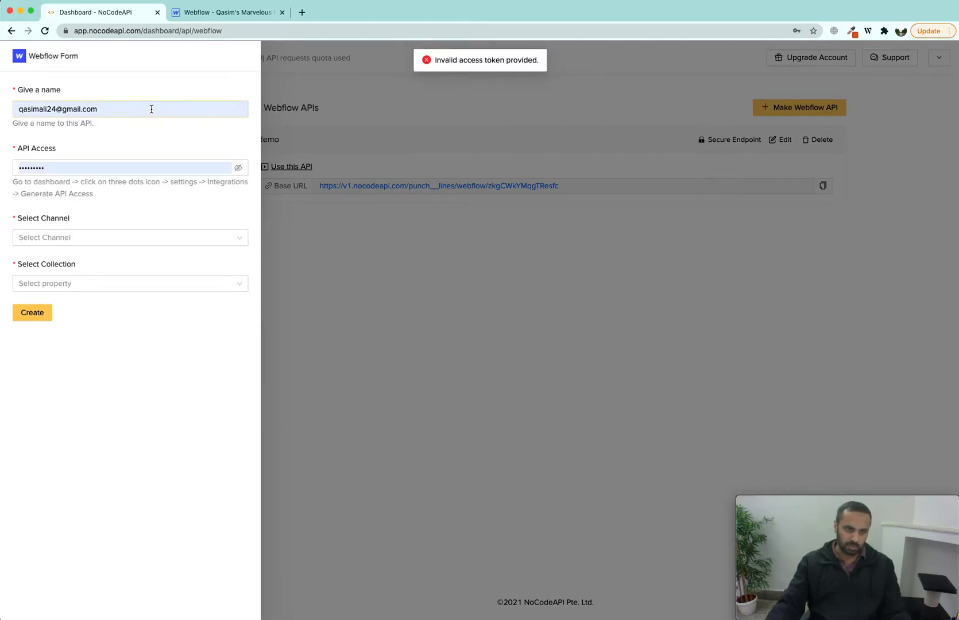
click(151, 109)
key(super+a)
key(BackSpace)
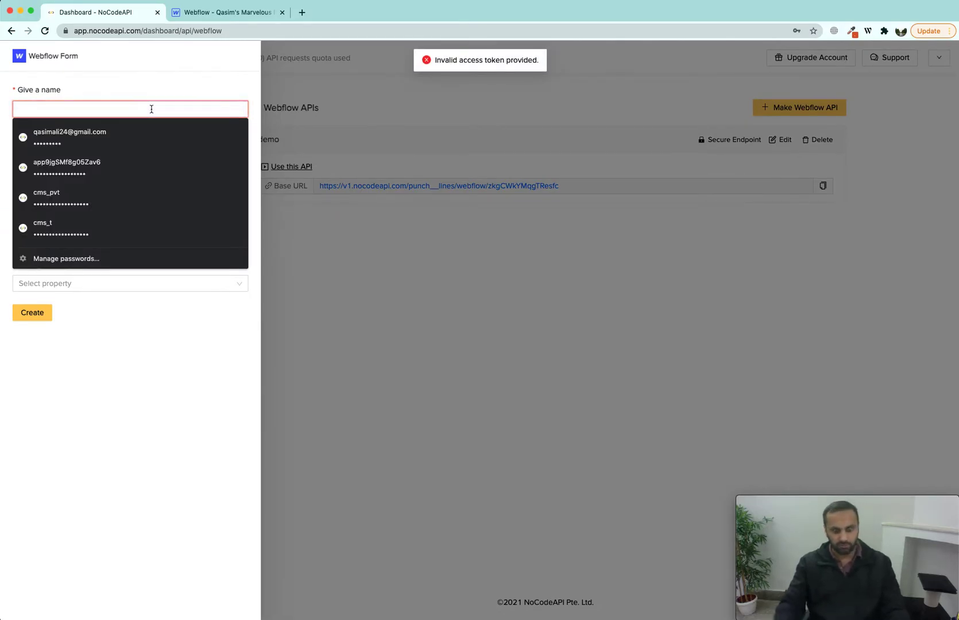
text(project)
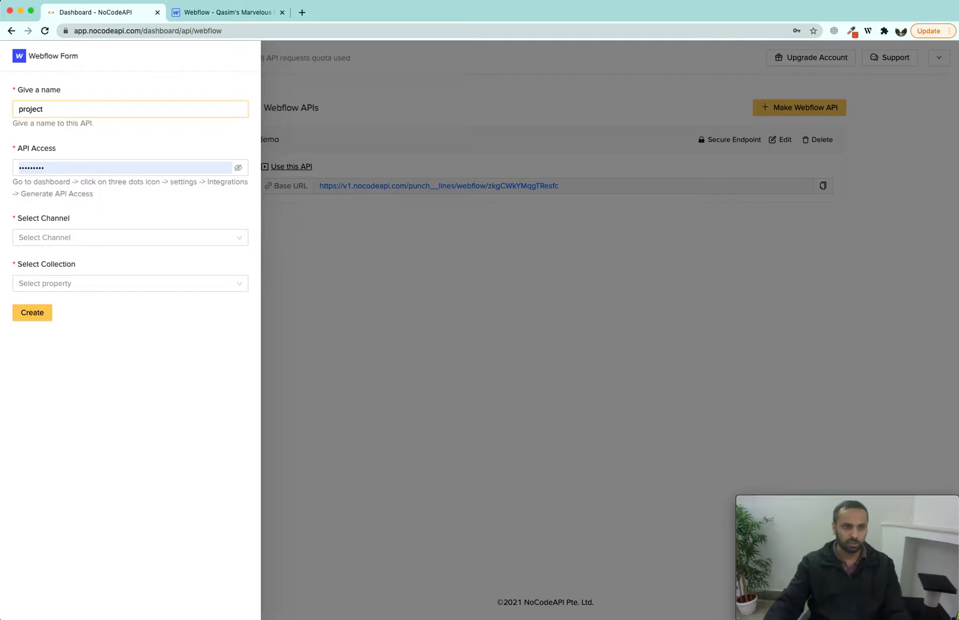
key(super+a)
text(b)
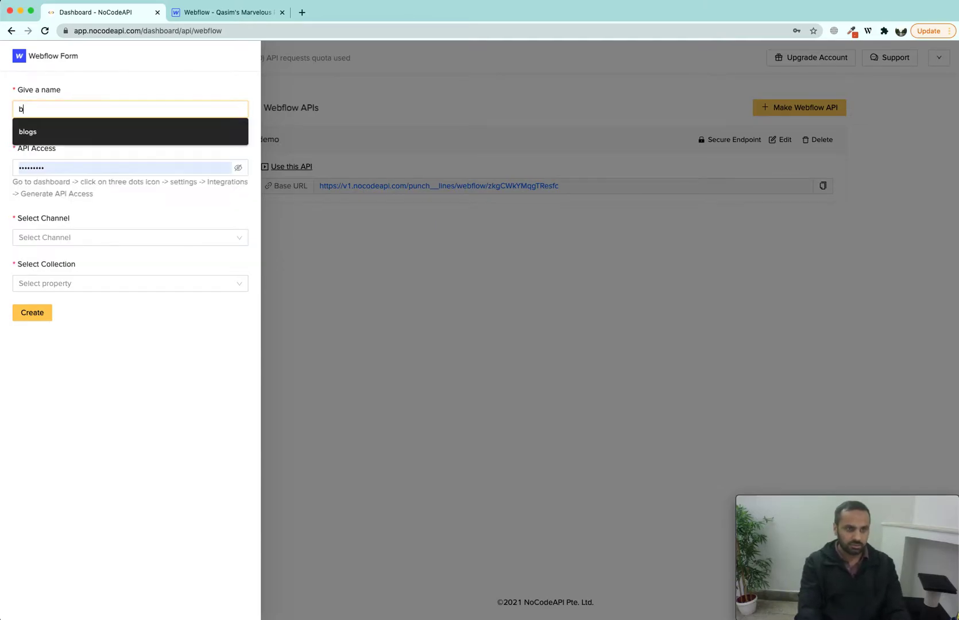
key(Down)
key(Return)
Step: Clear the API Access value and review the hint on where to get the Webflow token
key(BackSpace)
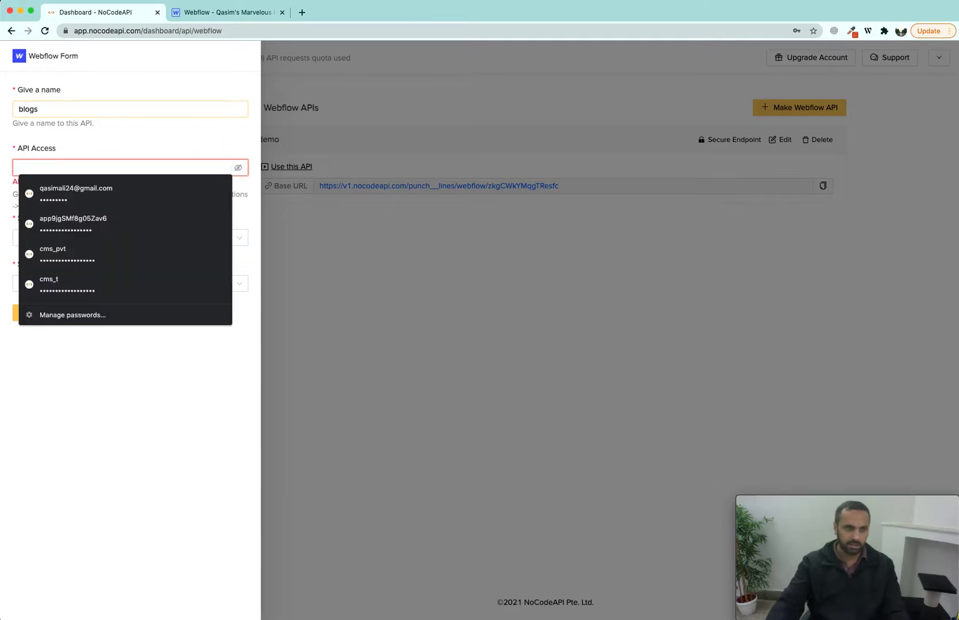
double_click(85, 206)
double_click(47, 195)
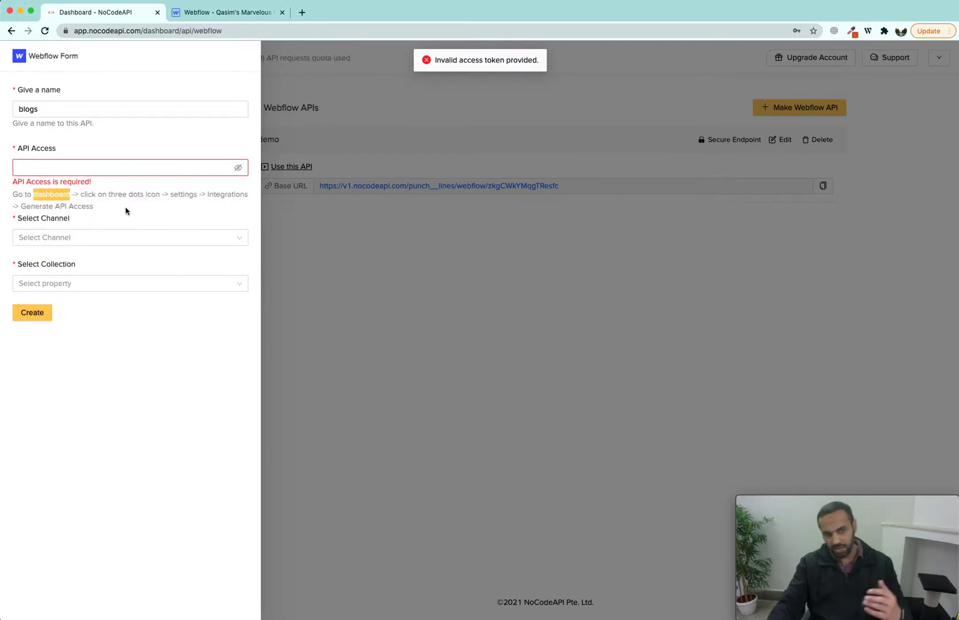
click(208, 14)
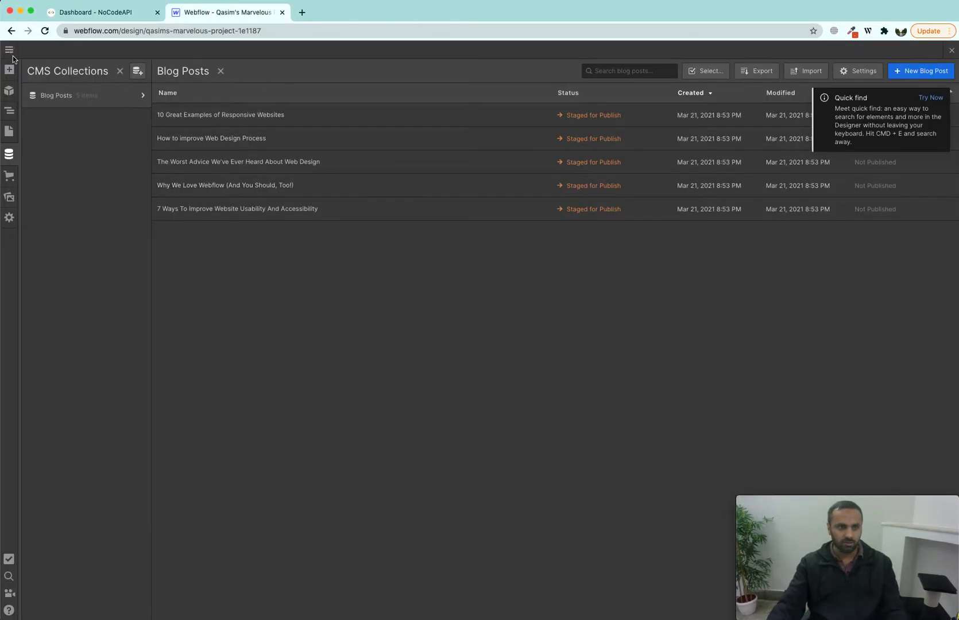
Step: In the Webflow dashboard, open the project's Settings > Integrations and generate an API token
mouse_move(9, 50)
click(46, 55)
click(322, 14)
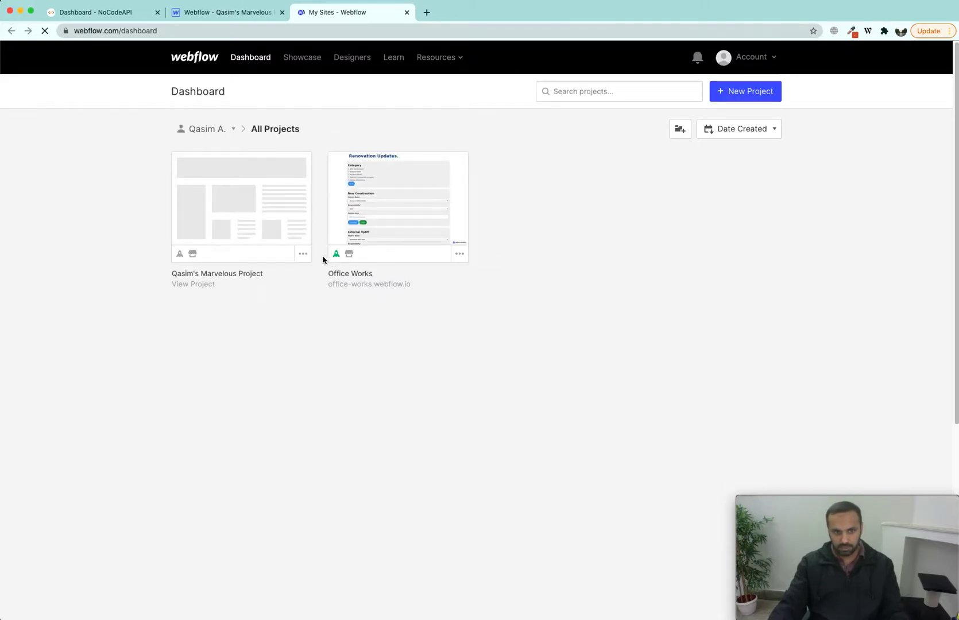
click(303, 253)
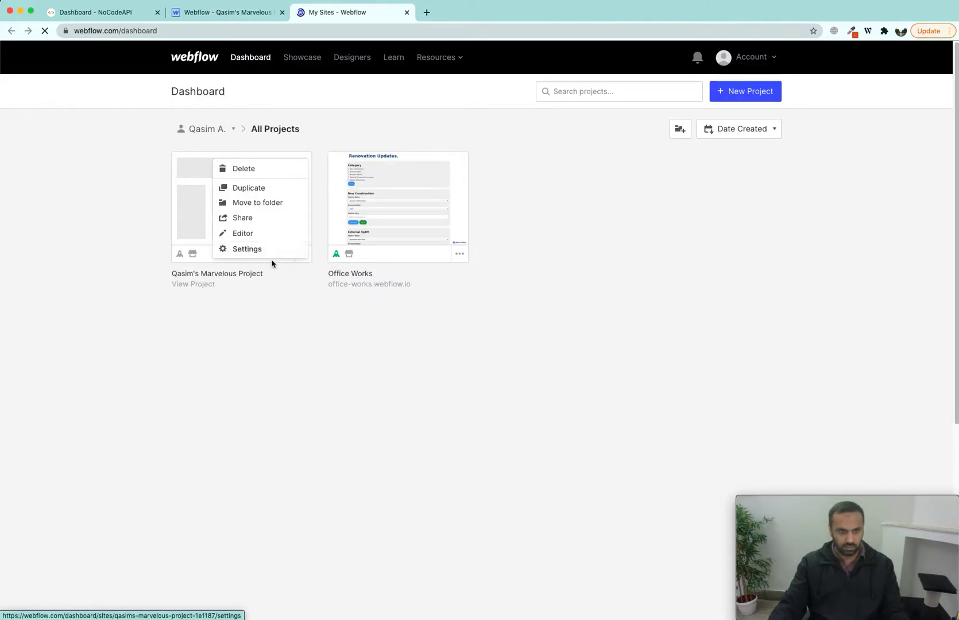
click(237, 250)
click(503, 130)
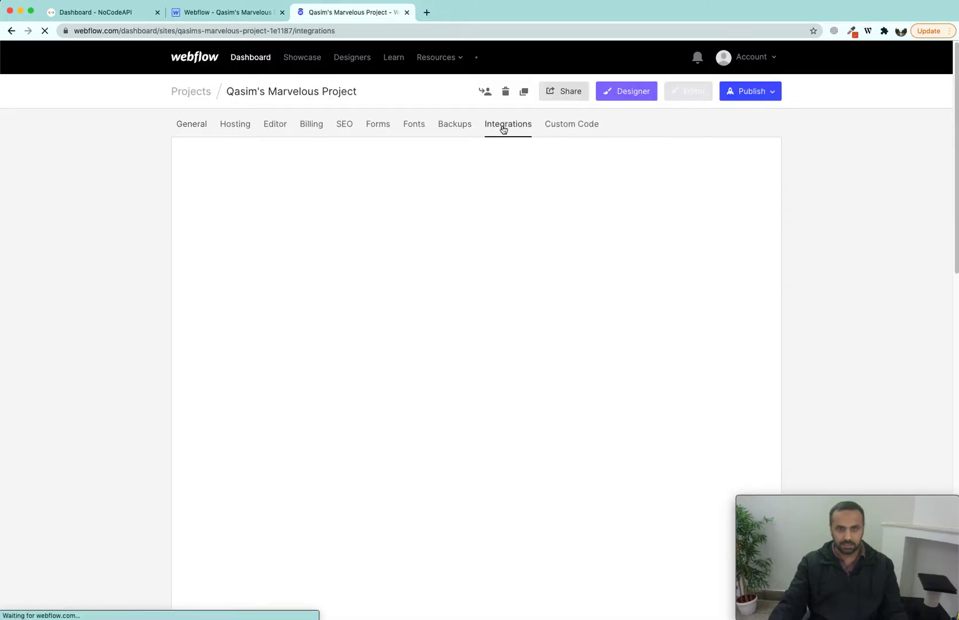
scroll(349, 372, down, 10)
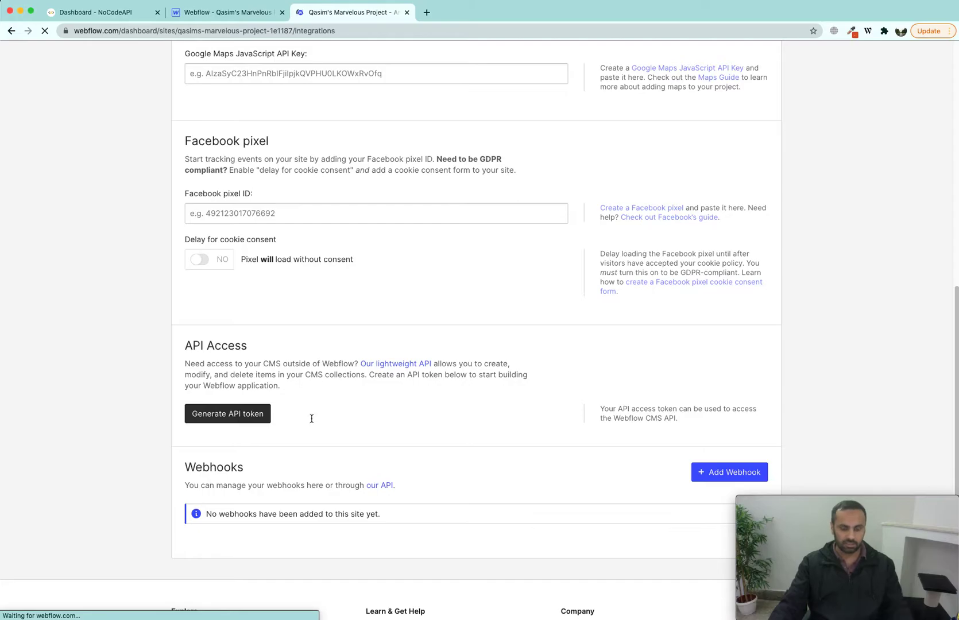
scroll(321, 420, down, 4)
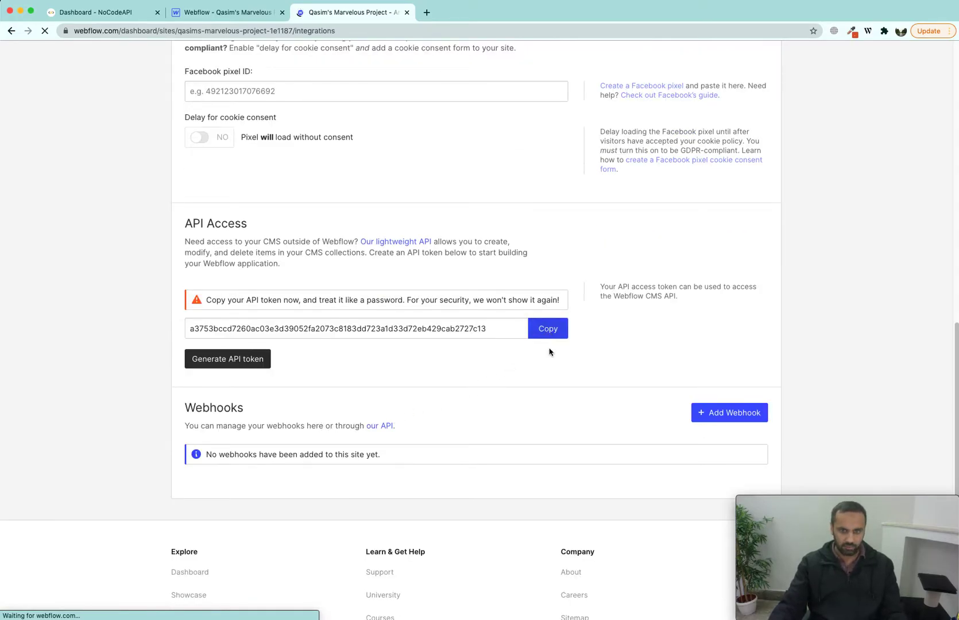
click(111, 15)
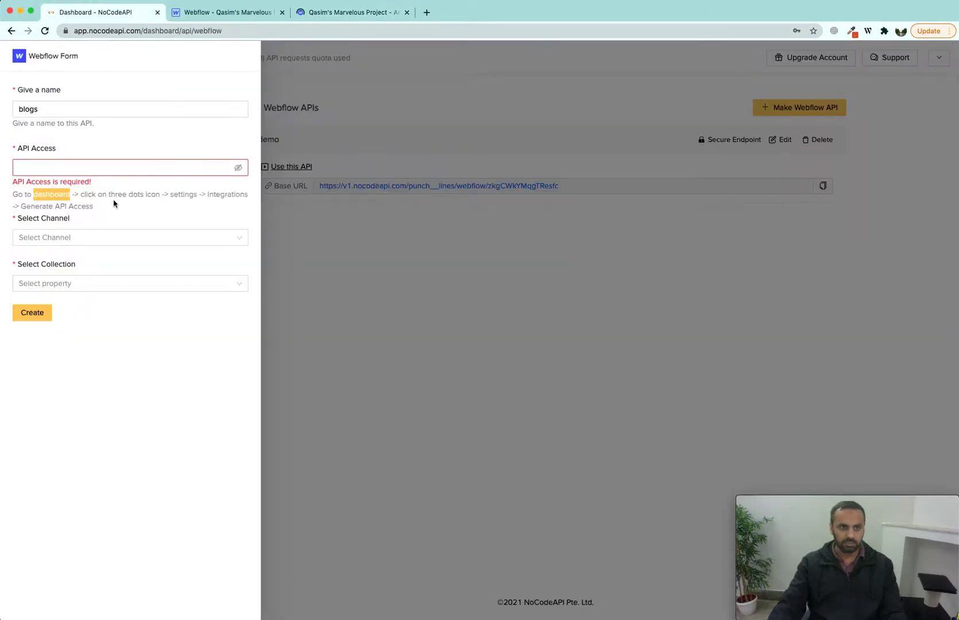
Step: Paste the Webflow API token and select the Webflow project as the channel
click(87, 169)
key(super+v)
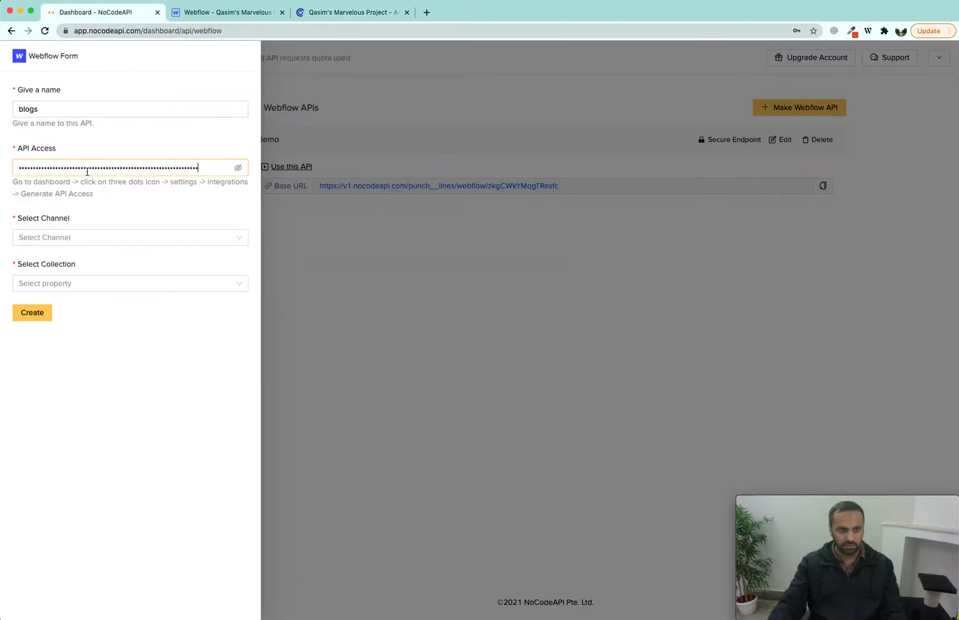
click(131, 237)
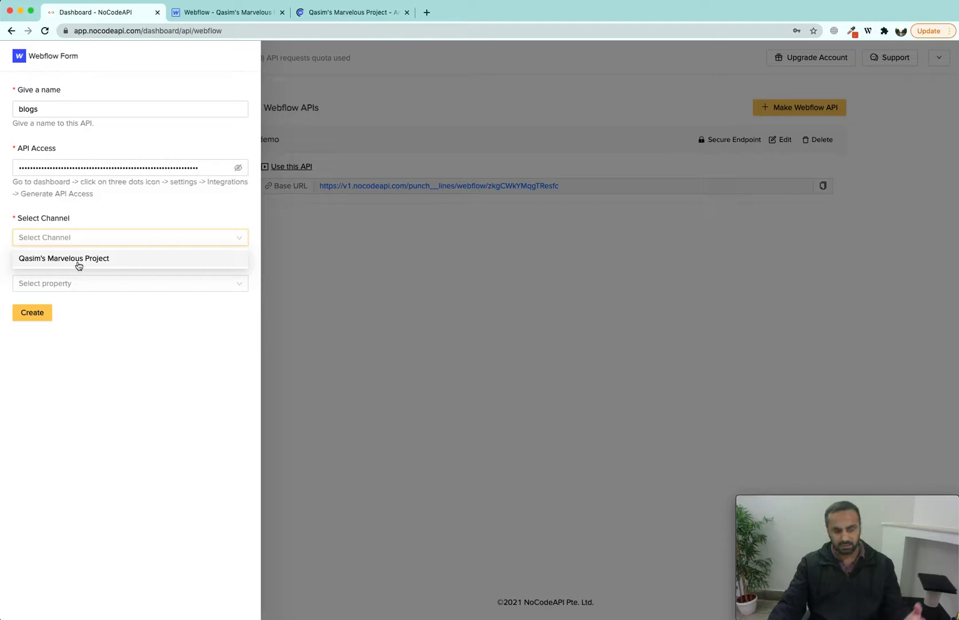
drag(41, 223, 70, 222)
click(75, 242)
click(75, 261)
Step: Select the Blog Posts collection, create the blogs API, and decline saving the password
click(89, 286)
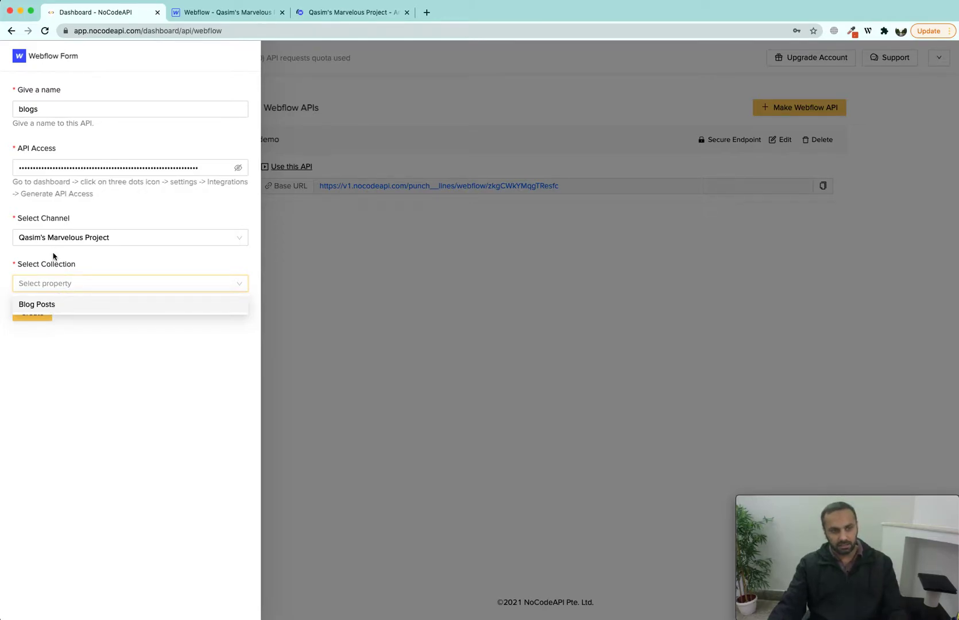
click(52, 309)
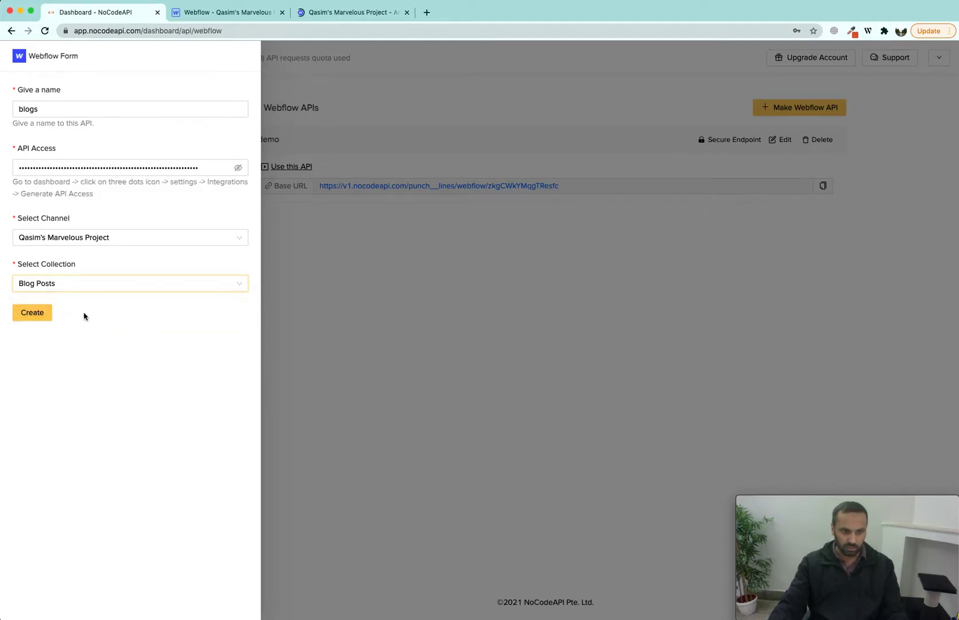
click(38, 317)
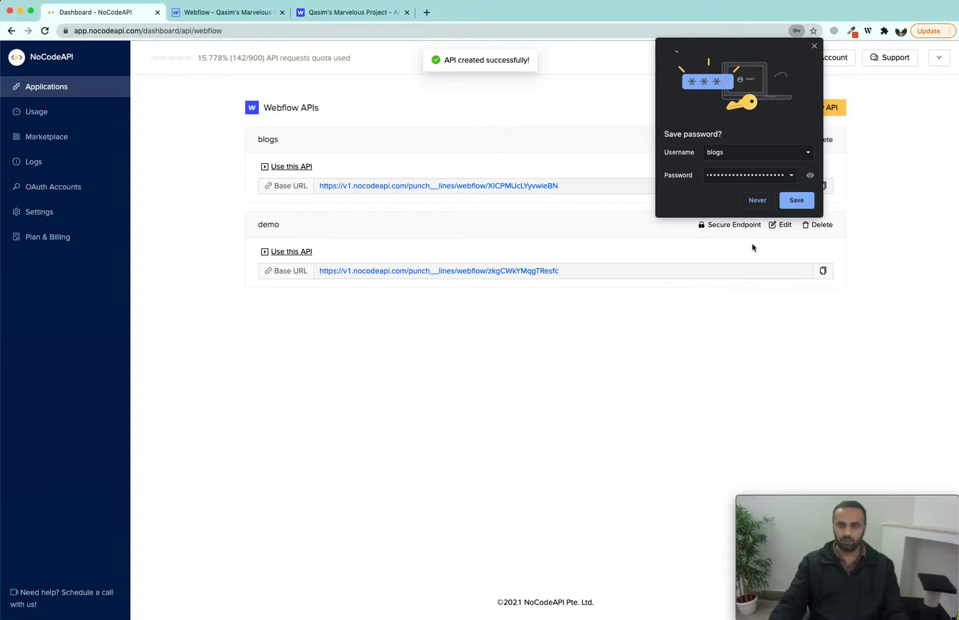
click(757, 200)
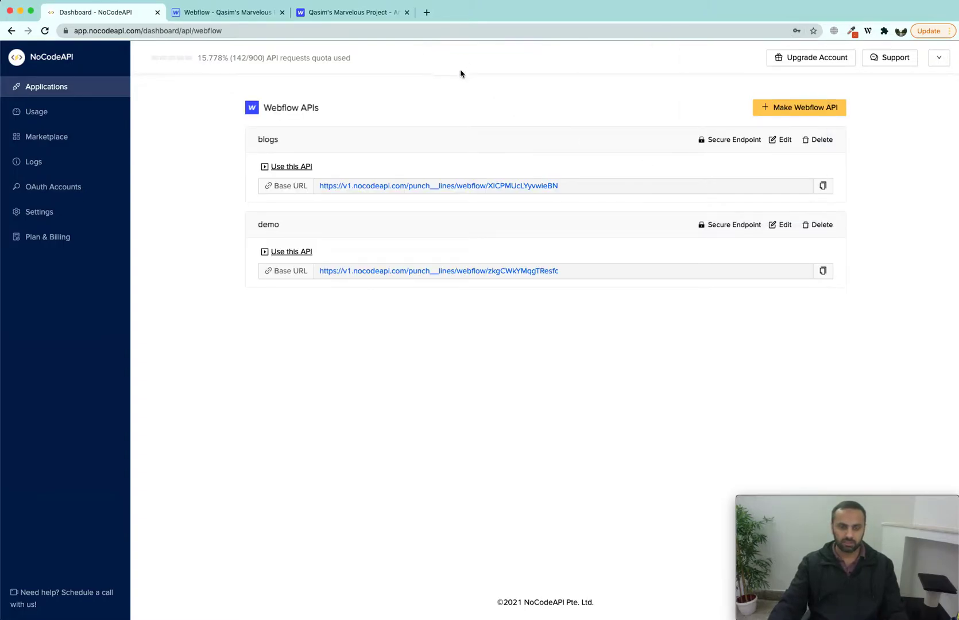
drag(321, 190, 559, 190)
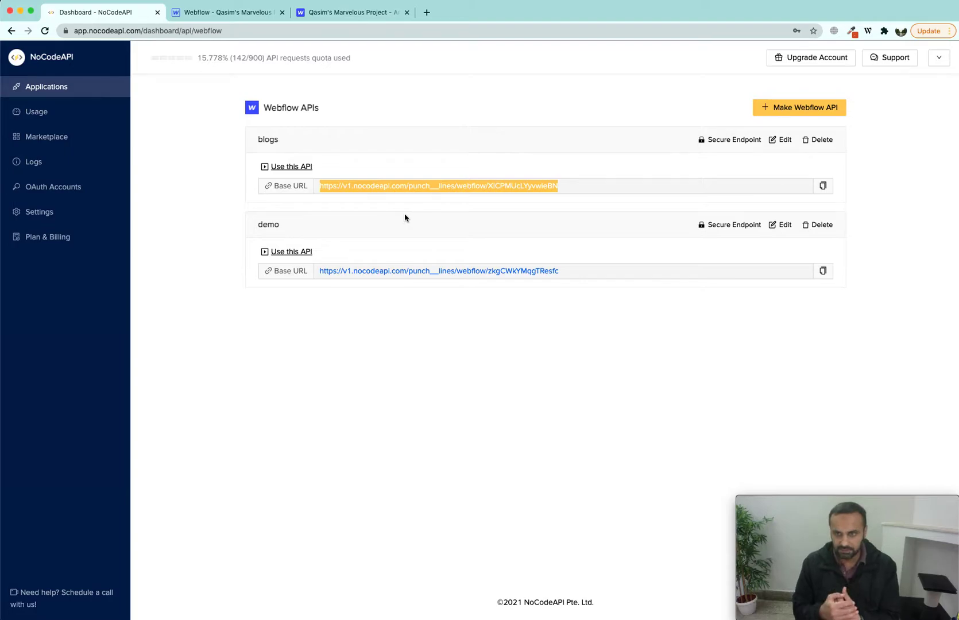
click(549, 191)
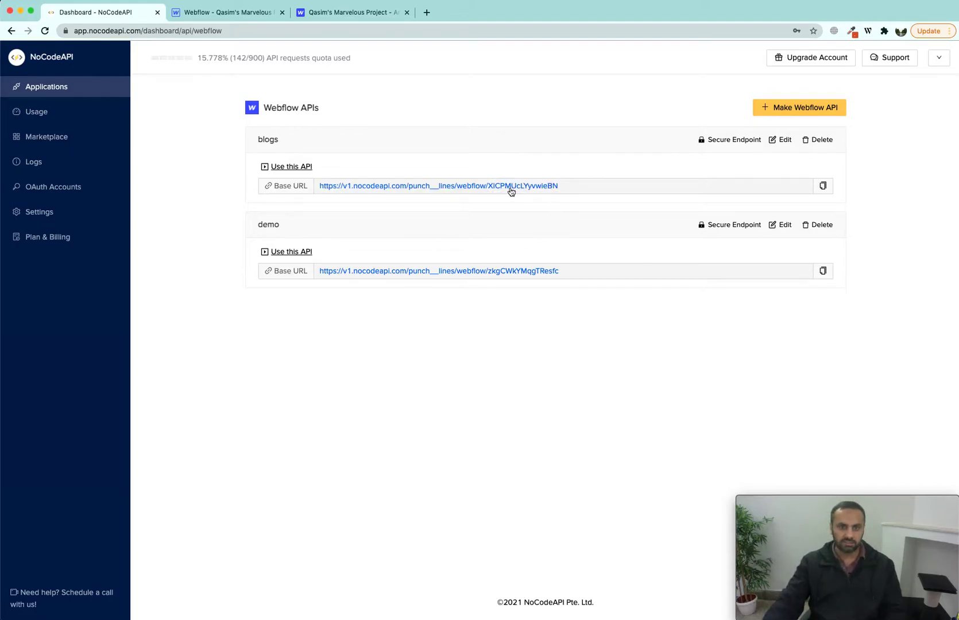
drag(489, 188, 561, 190)
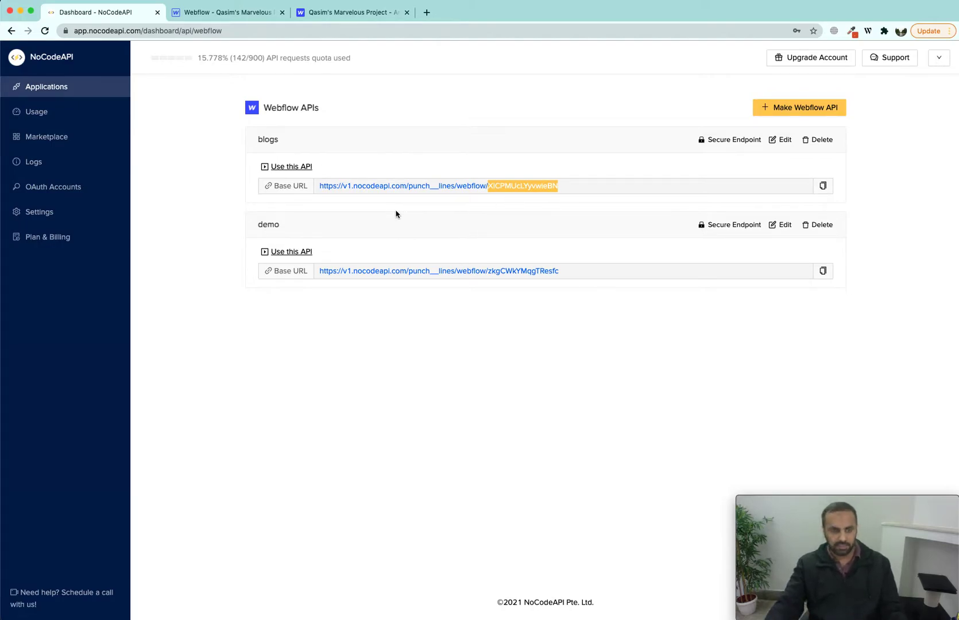
click(292, 167)
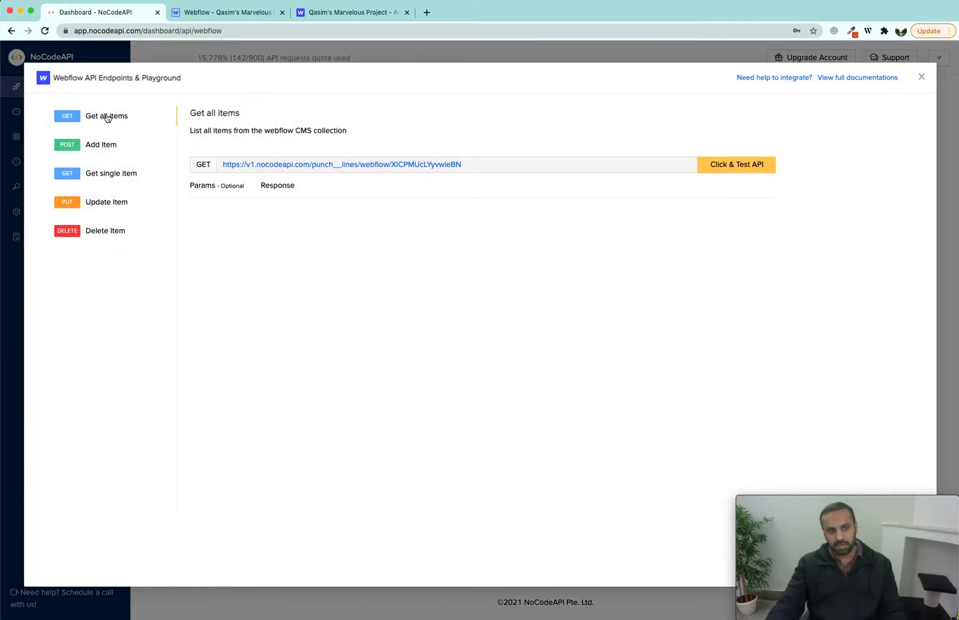
Step: Enter page 1 in the Get all items parameters and run the request
click(238, 190)
click(275, 186)
click(231, 186)
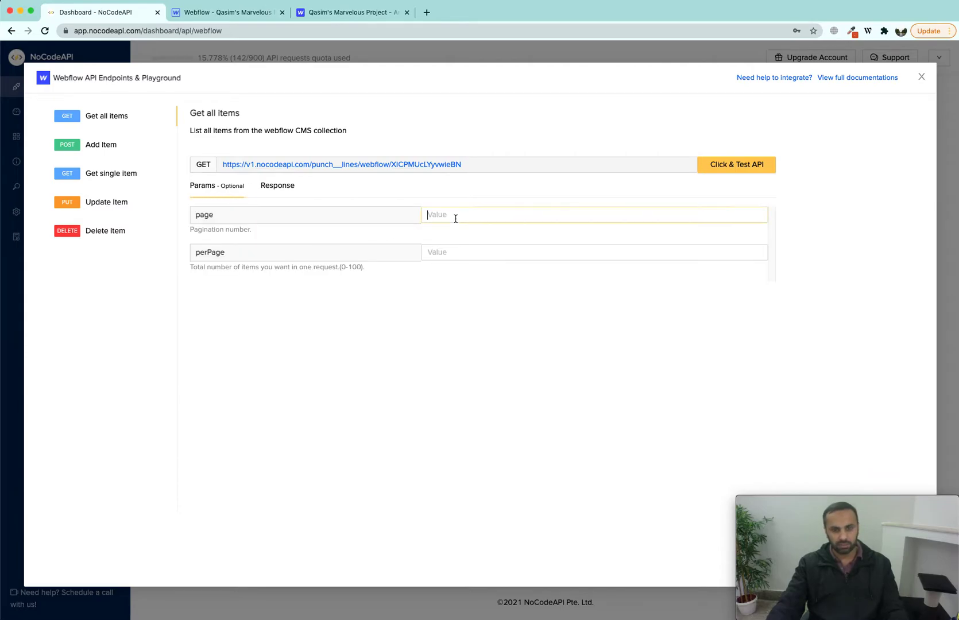
text(1)
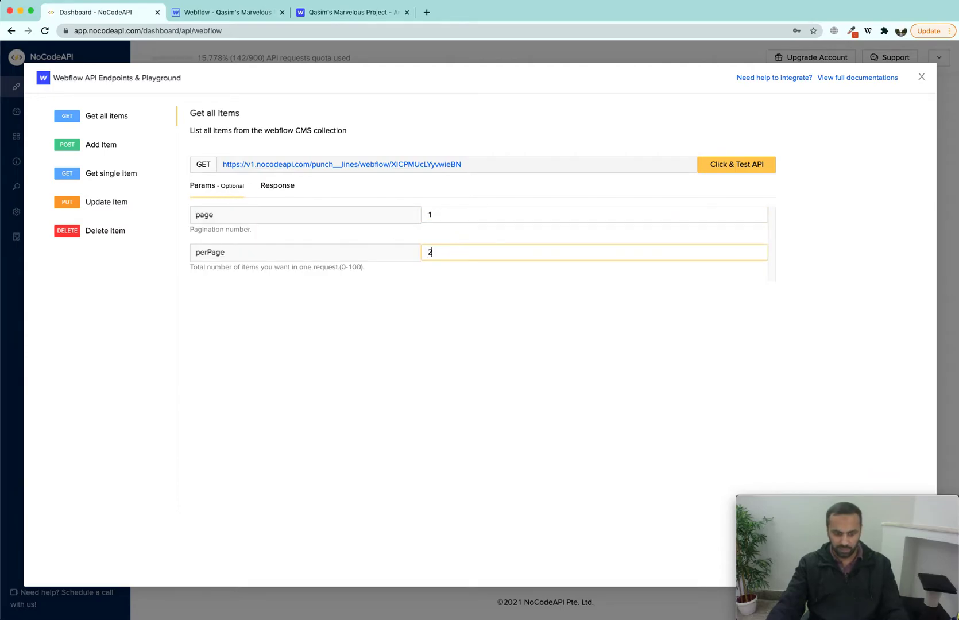
click(729, 165)
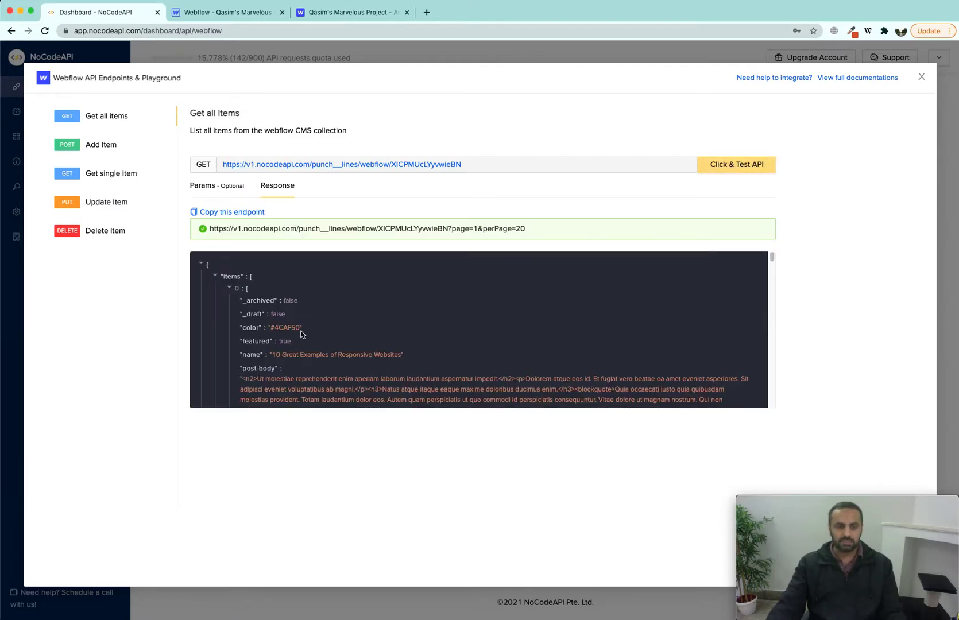
Step: Check the response's count of 5 and limit of 20, then review the pagination parameters
scroll(265, 314, down, 1)
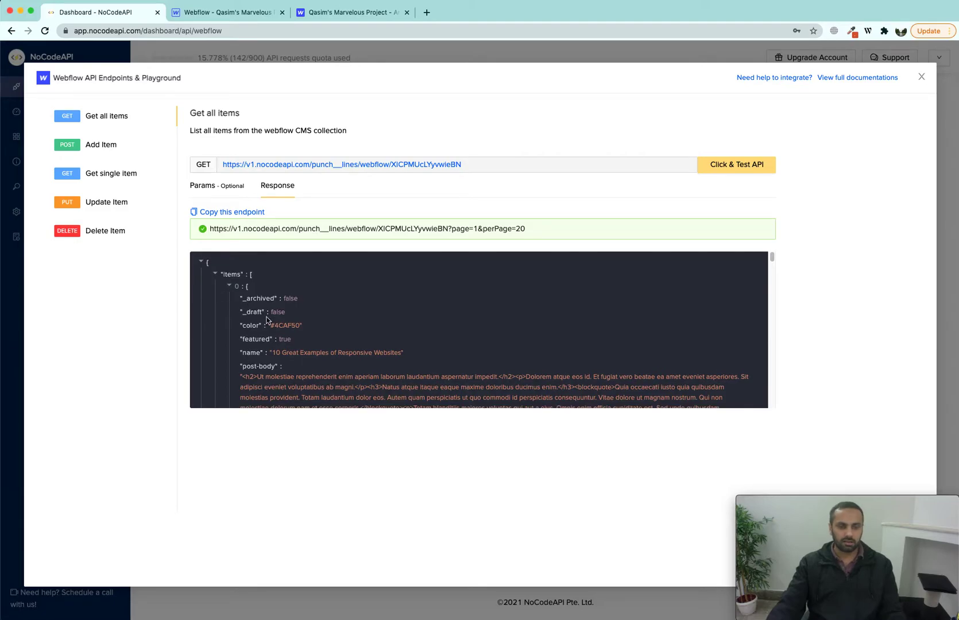
scroll(322, 333, down, 5)
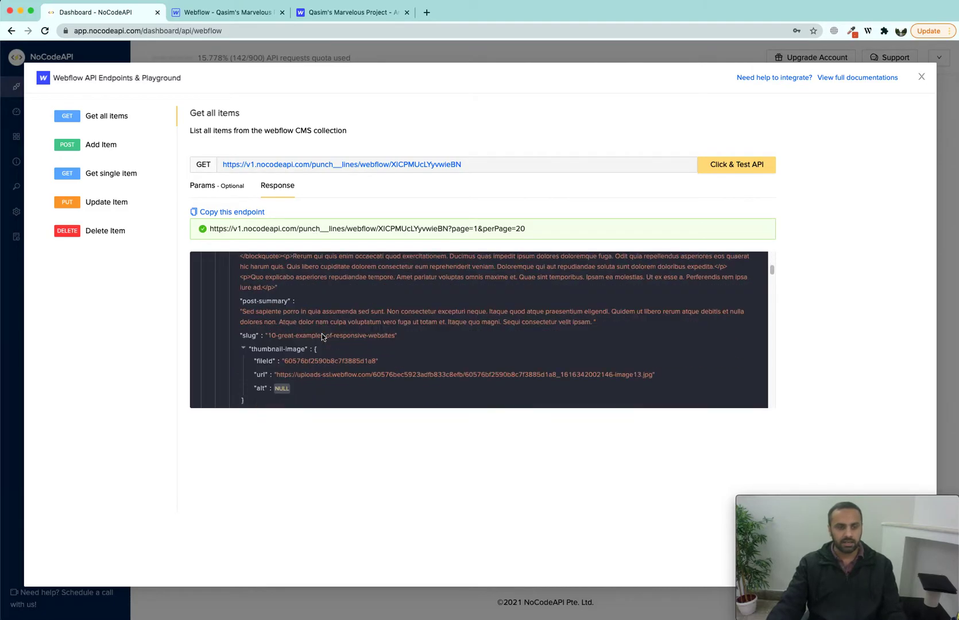
scroll(327, 336, down, 5)
scroll(329, 338, down, 10)
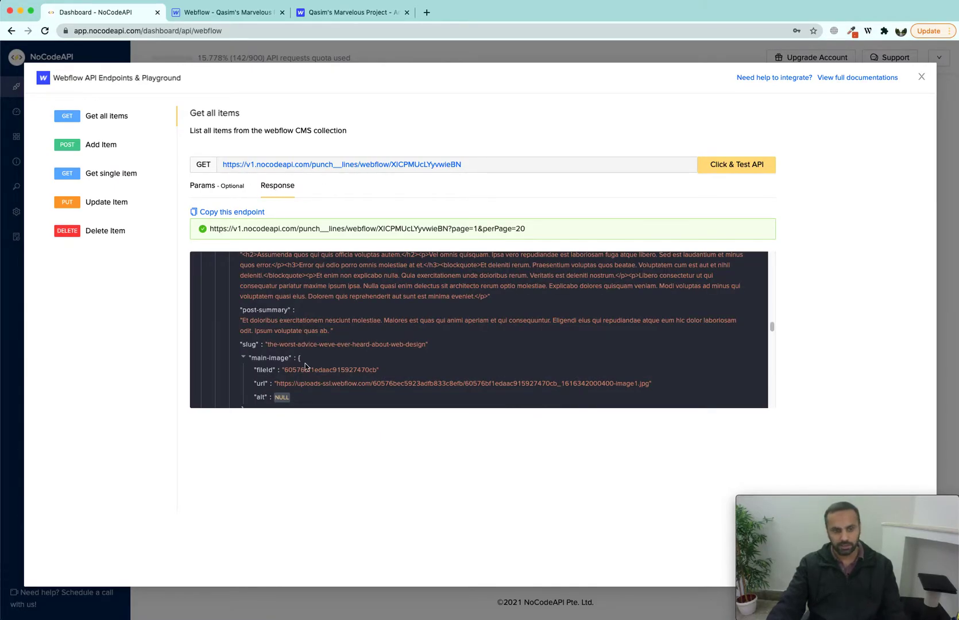
scroll(306, 366, down, 5)
scroll(302, 367, down, 4)
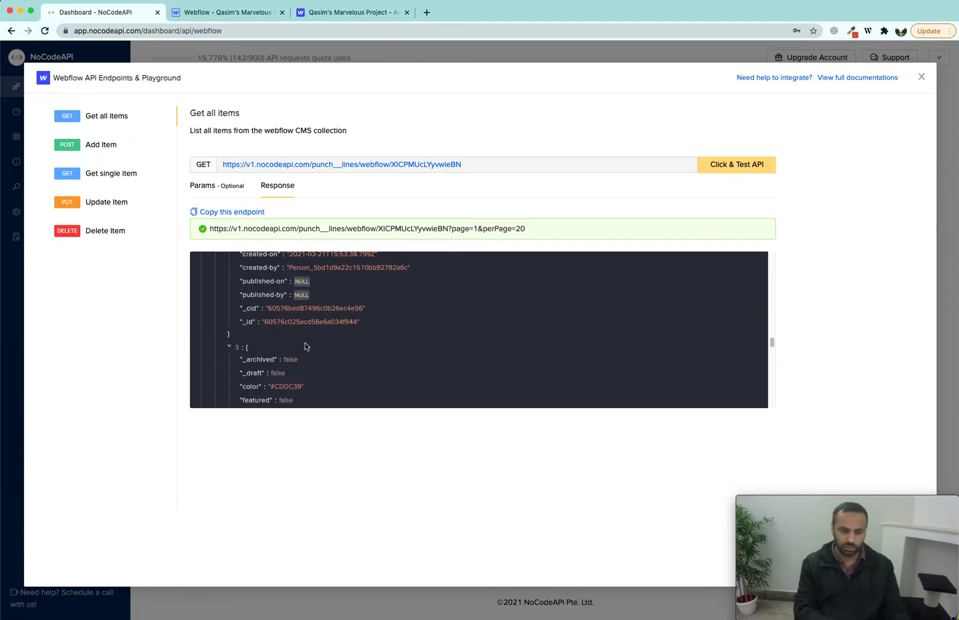
scroll(301, 354, down, 4)
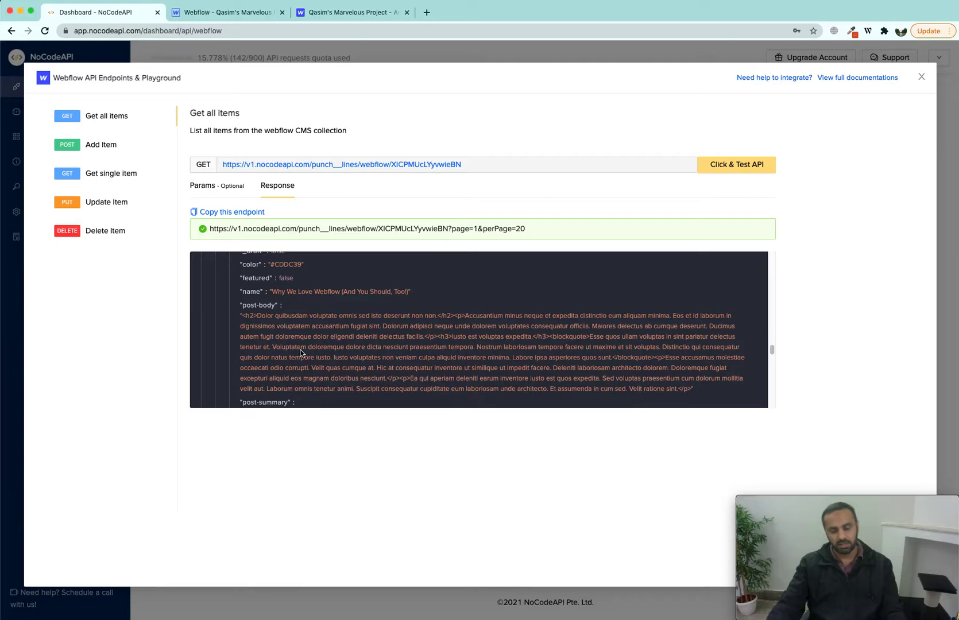
scroll(303, 355, down, 15)
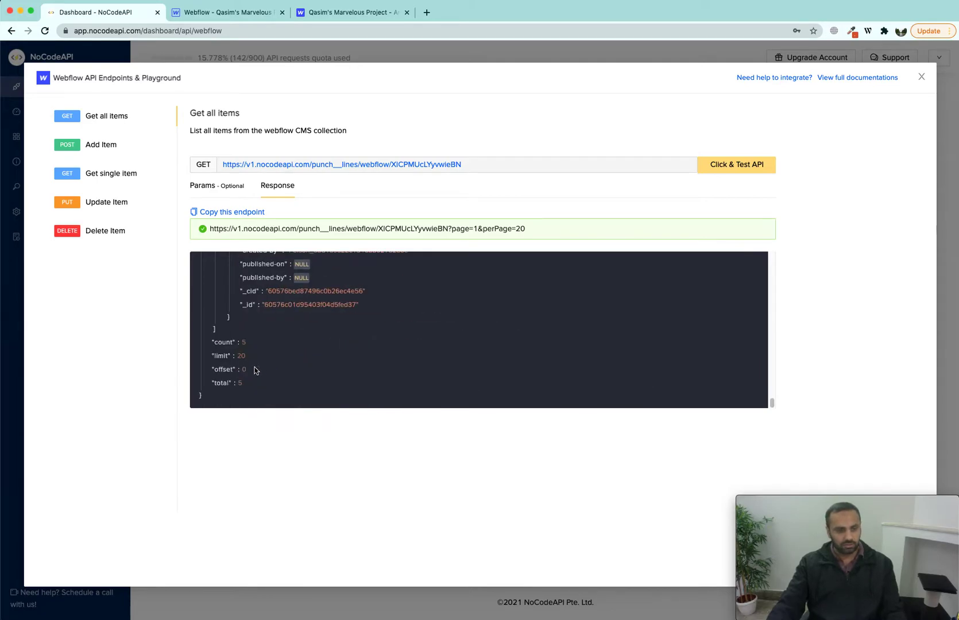
double_click(243, 342)
double_click(241, 356)
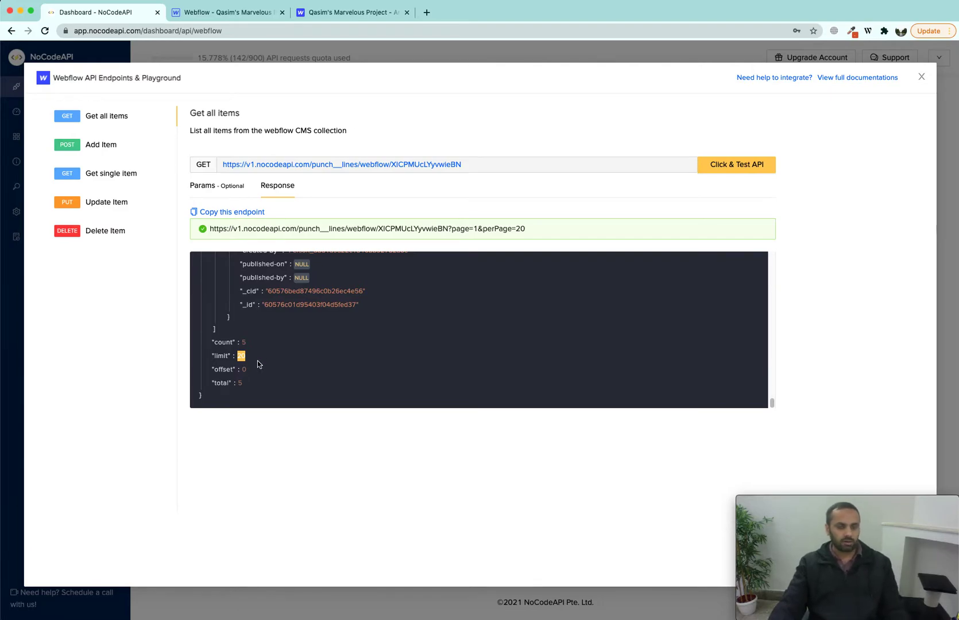
click(230, 184)
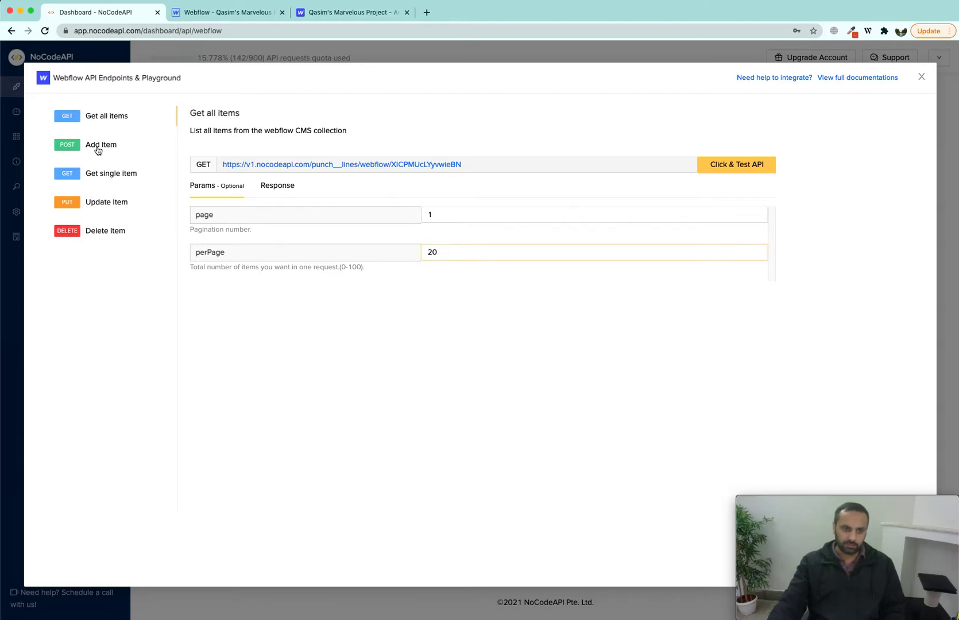
click(99, 147)
Step: Open the Add Item Body tab and delete the entire sample JSON request body
drag(230, 167, 487, 177)
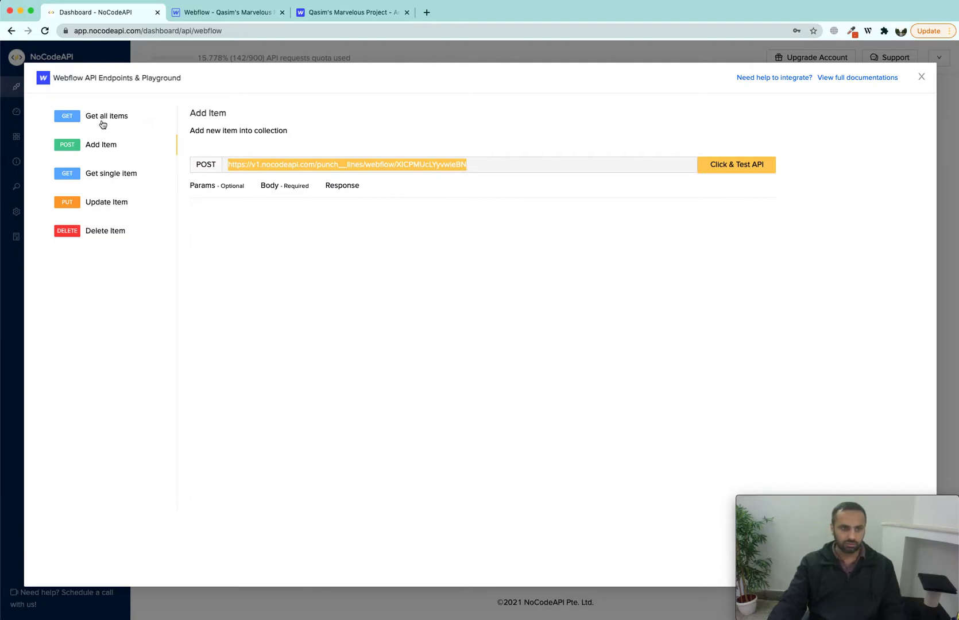
click(277, 190)
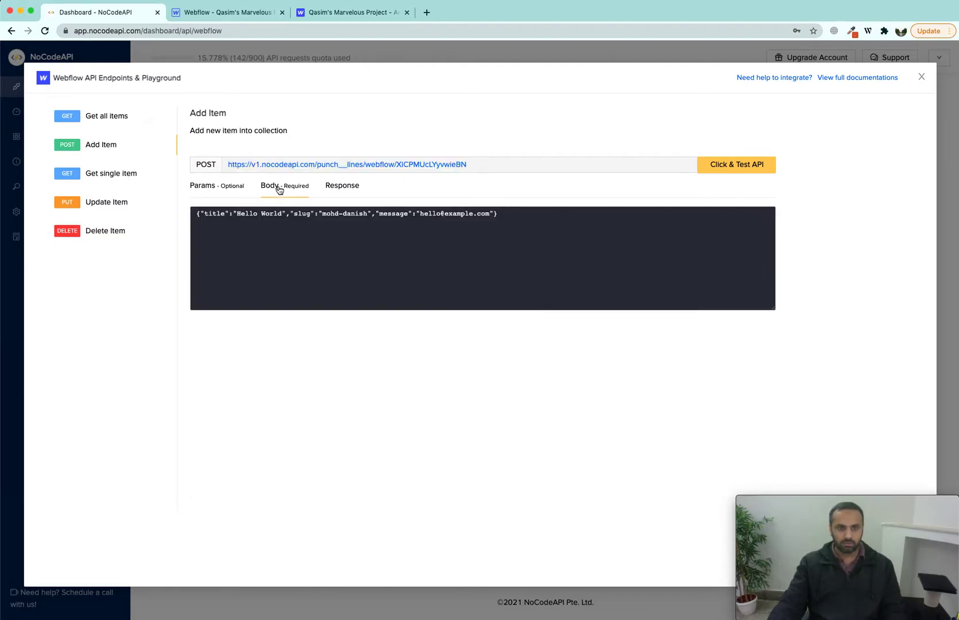
drag(527, 217, 217, 221)
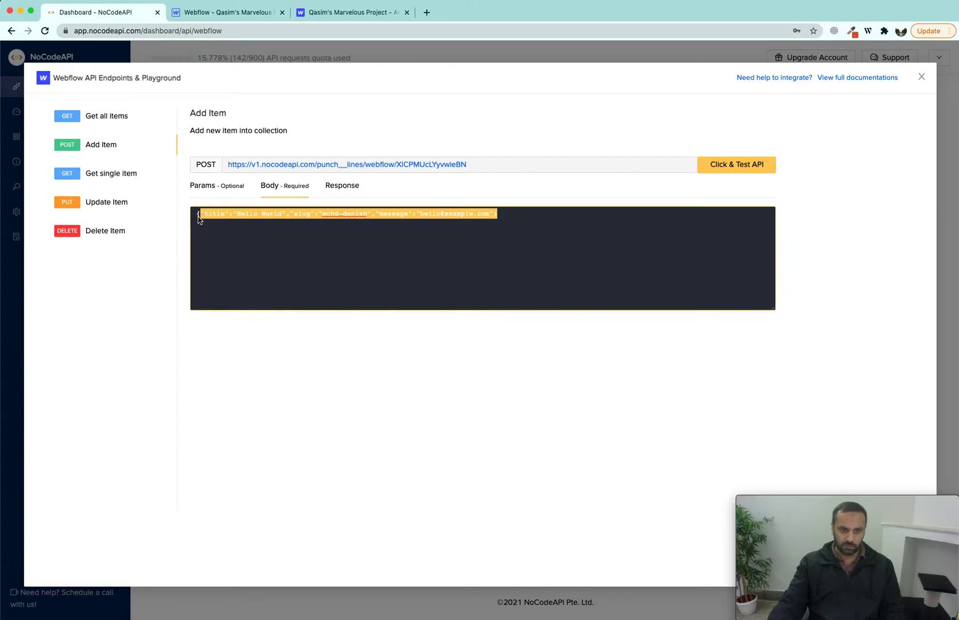
key(BackSpace)
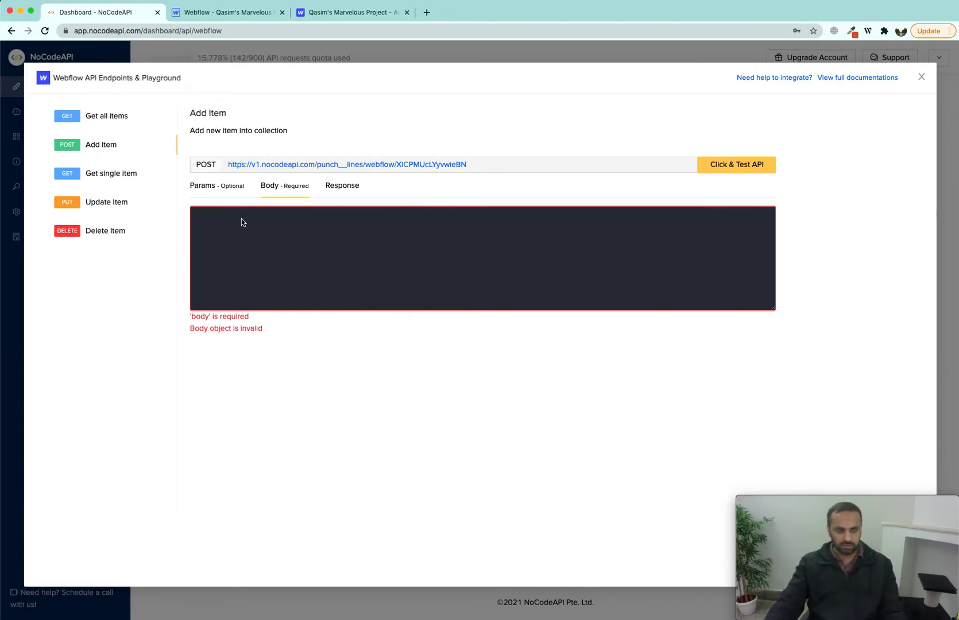
Step: Copy the Get all items endpoint URL from the NoCodeAPI Webflow playground
key(super+Tab)
key(super+Tab)
key(super+Tab)
key(super+Tab)
key(super+Tab)
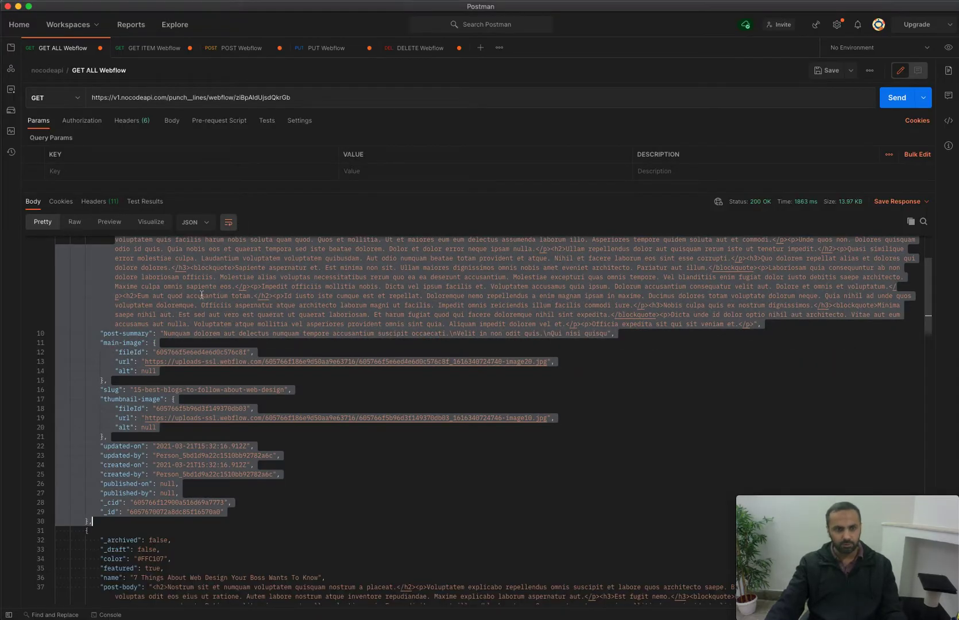
scroll(194, 296, up, 4)
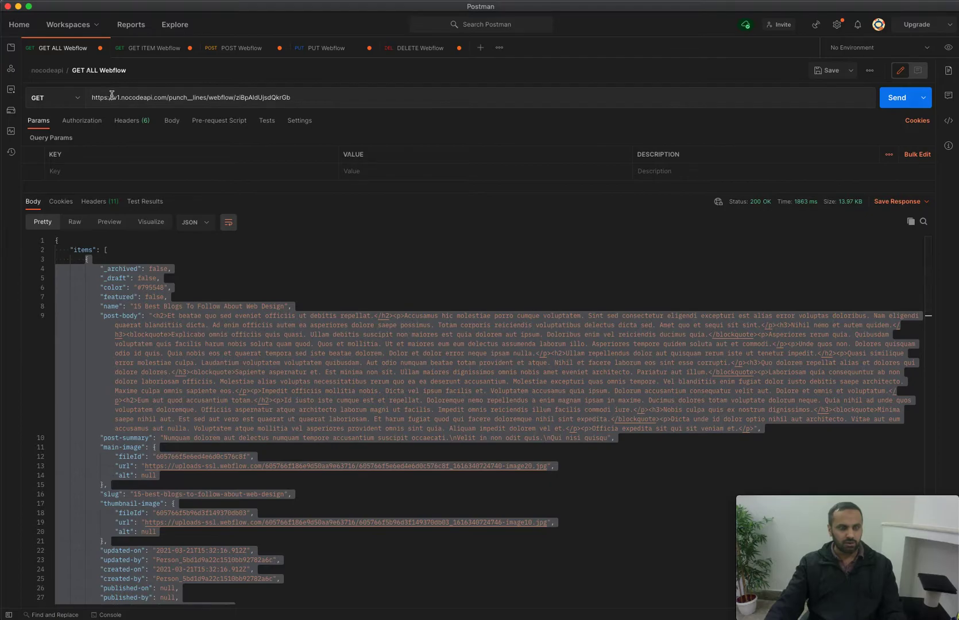
key(super+Tab)
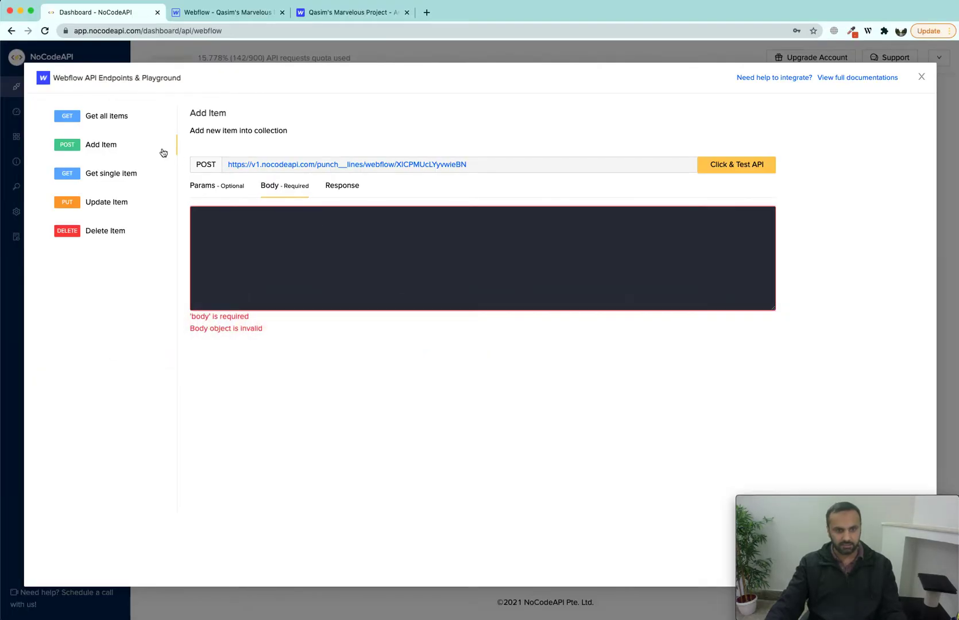
click(137, 120)
drag(222, 165, 488, 165)
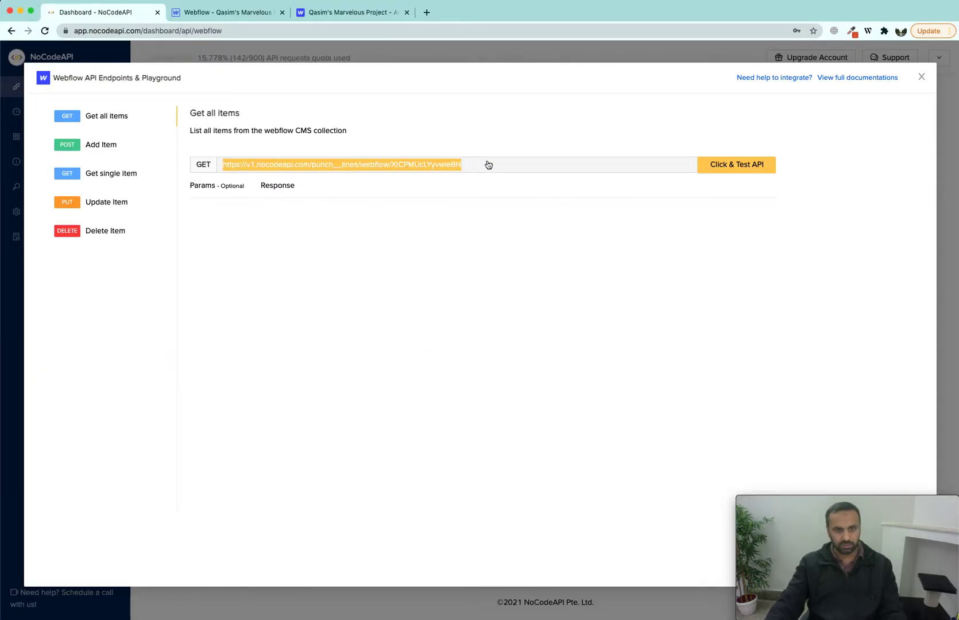
key(super+Tab)
Step: Send the endpoint in Postman's GET ALL Webflow request and copy the first returned item
drag(91, 97, 322, 95)
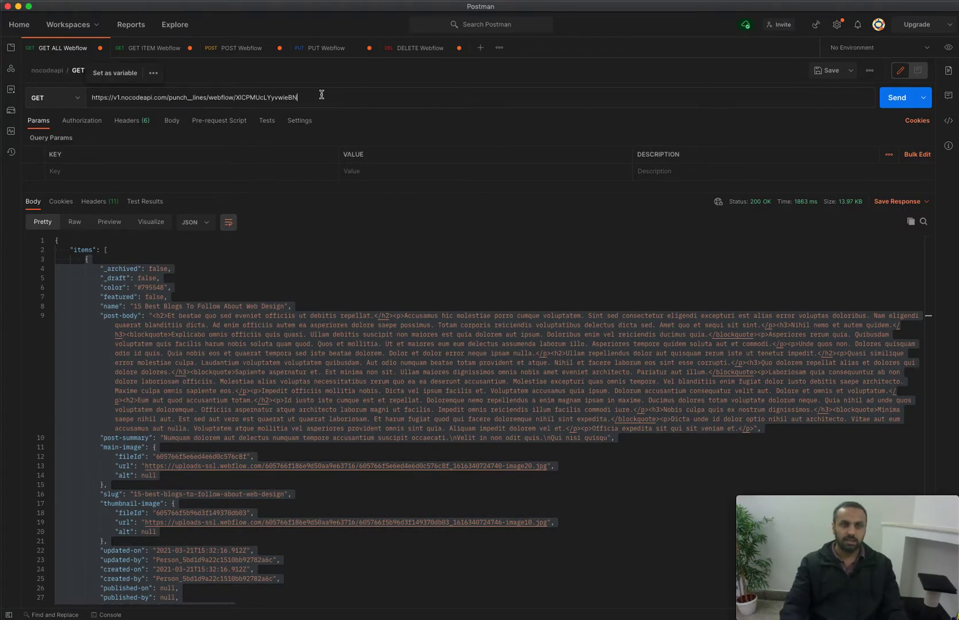
key(super+Return)
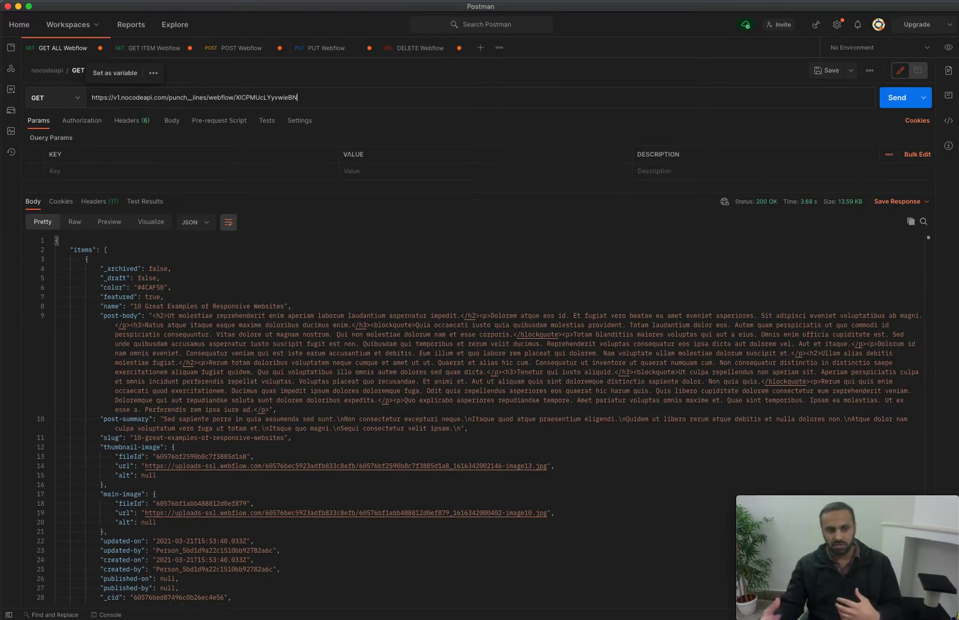
drag(83, 265, 155, 381)
scroll(155, 380, down, 3)
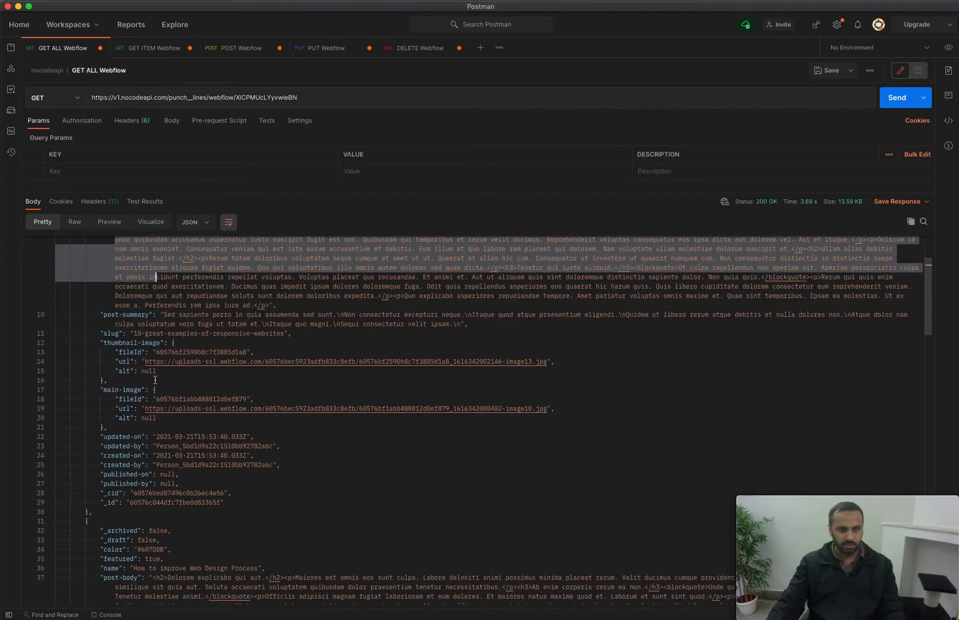
shift+click(107, 513)
scroll(137, 400, up, 3)
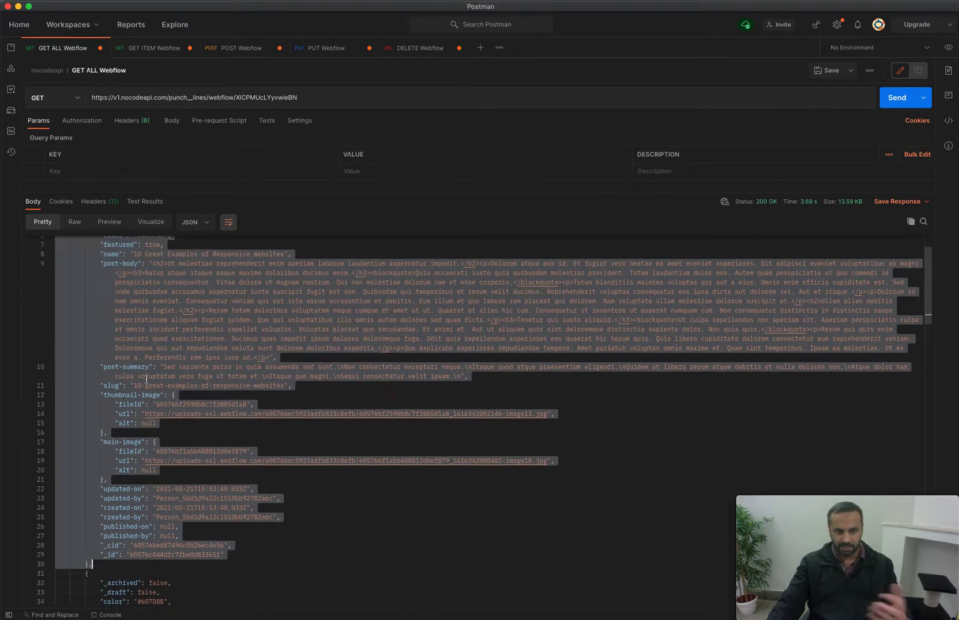
key(super+Tab)
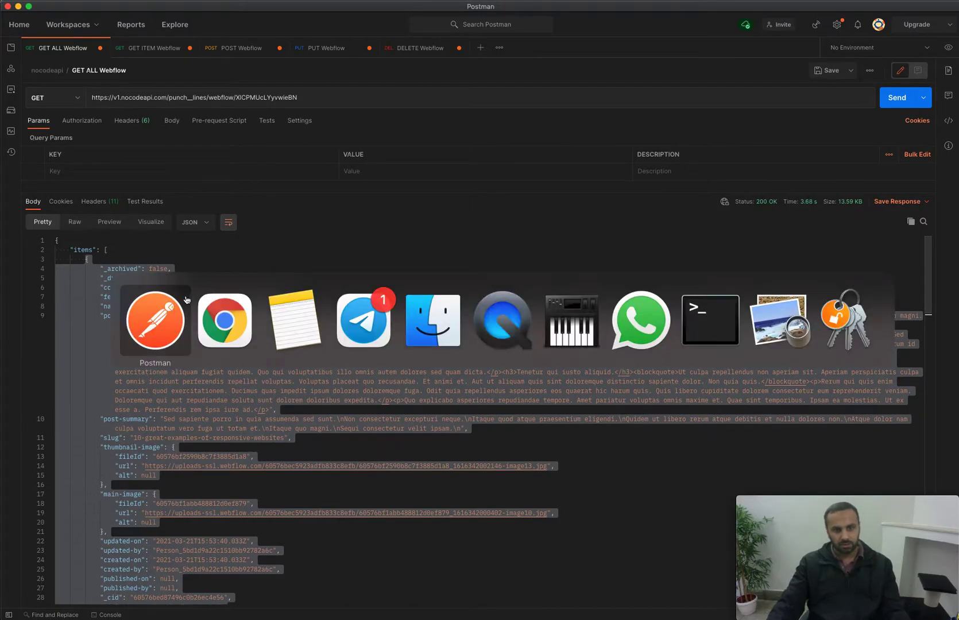
Step: Paste the copied item JSON into Add Item's body and remove the invalid trailing comma
click(90, 148)
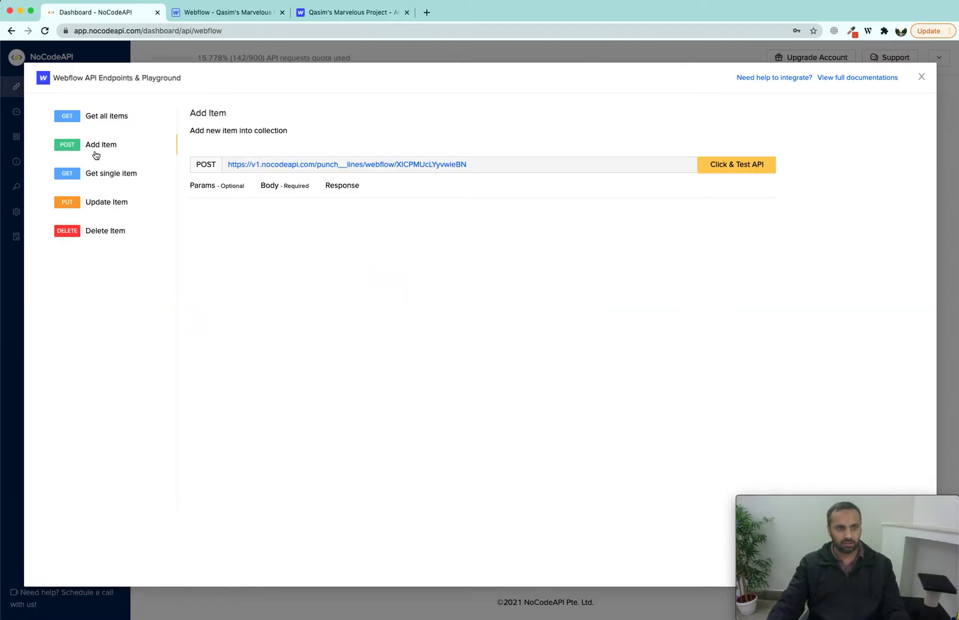
click(293, 192)
drag(773, 320, 781, 449)
click(752, 313)
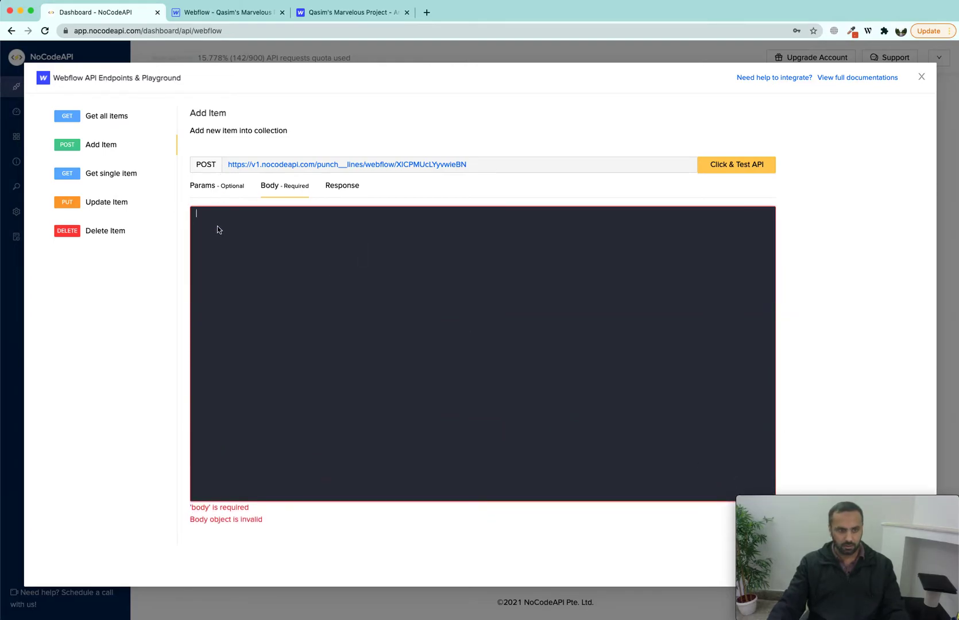
key(super+v)
scroll(230, 230, up, 15)
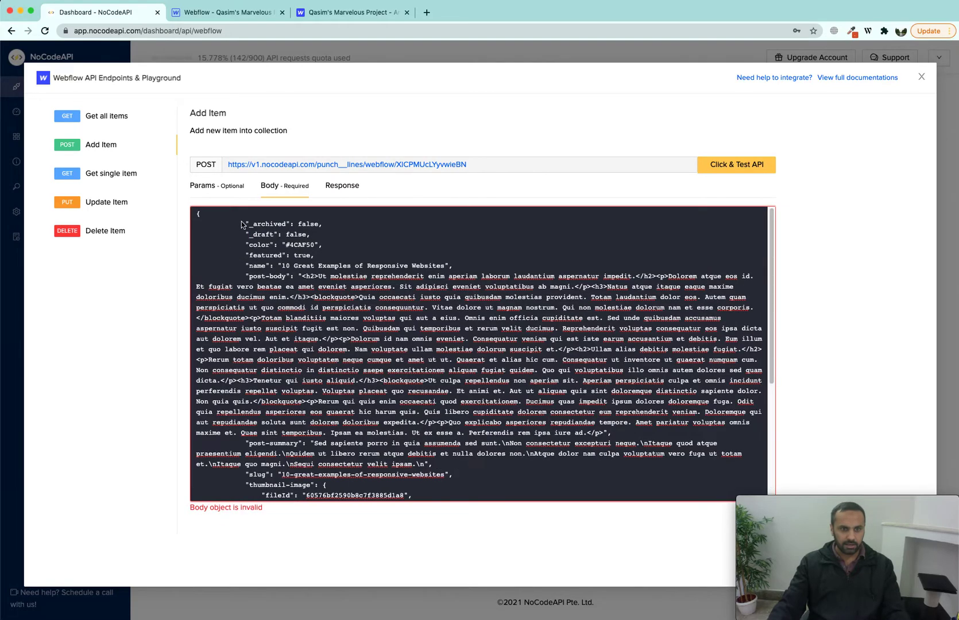
scroll(273, 327, down, 5)
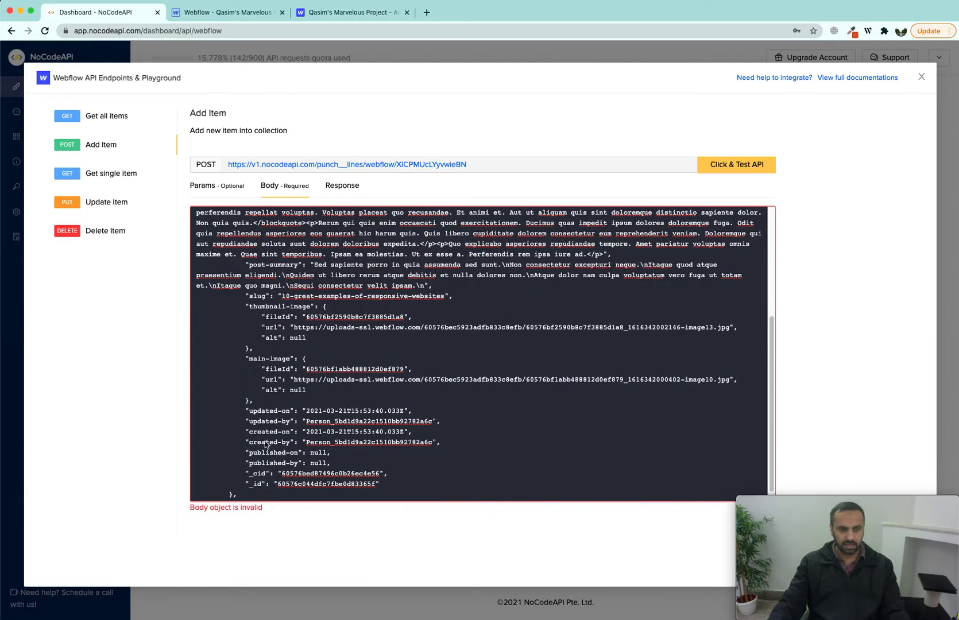
drag(266, 513, 184, 511)
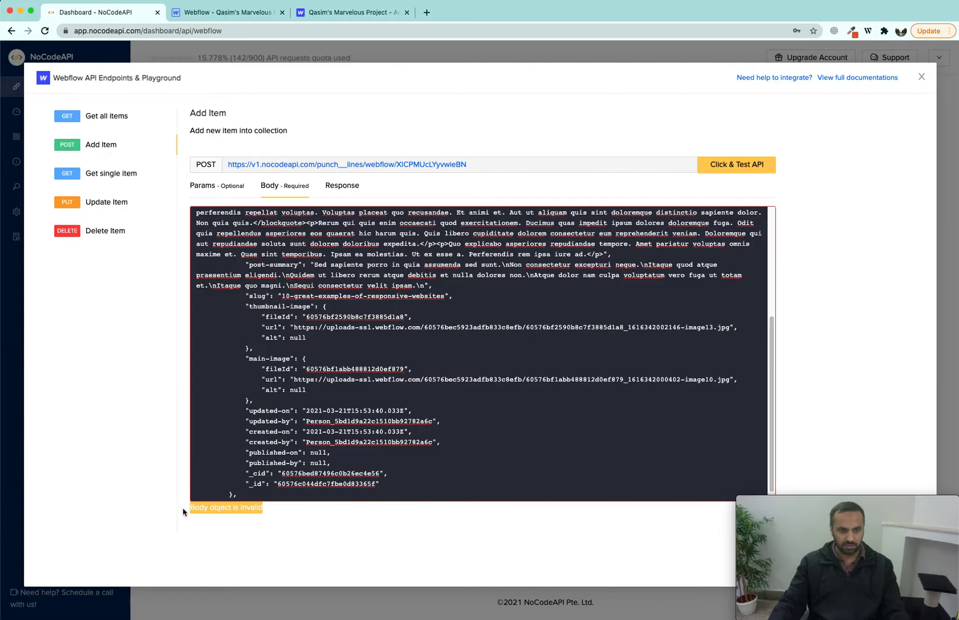
click(248, 494)
key(BackSpace)
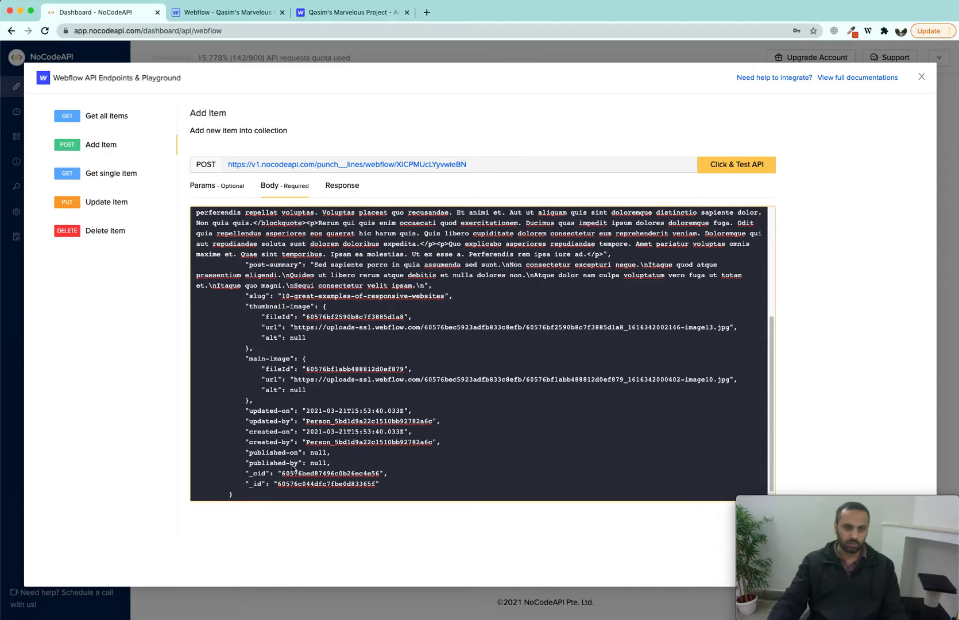
scroll(293, 468, up, 5)
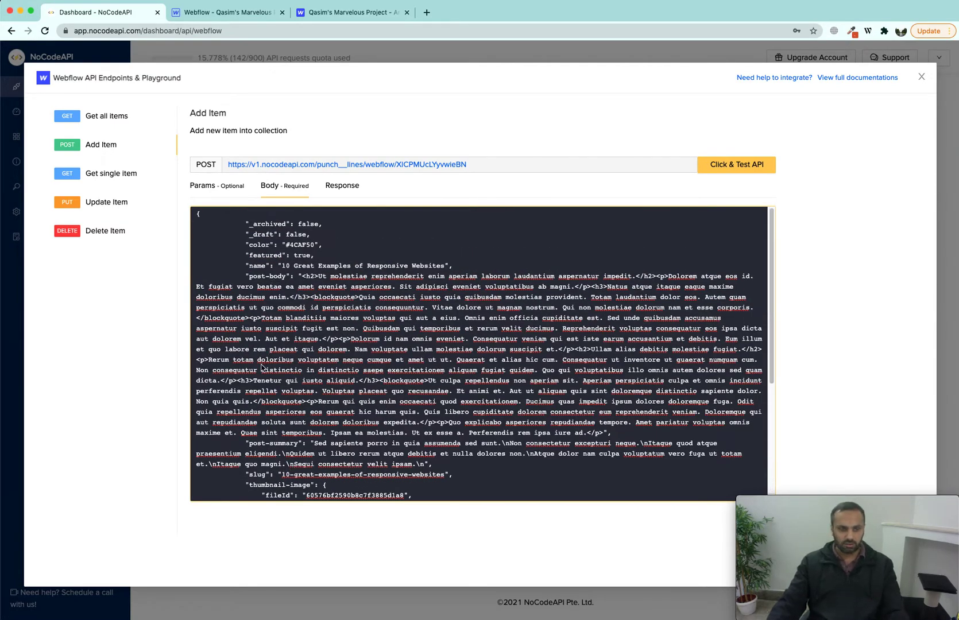
Step: Change the name to 'webflow and nocodeapi integration' and slug to 'webflow-nocodeapi-integration'
drag(282, 266, 447, 269)
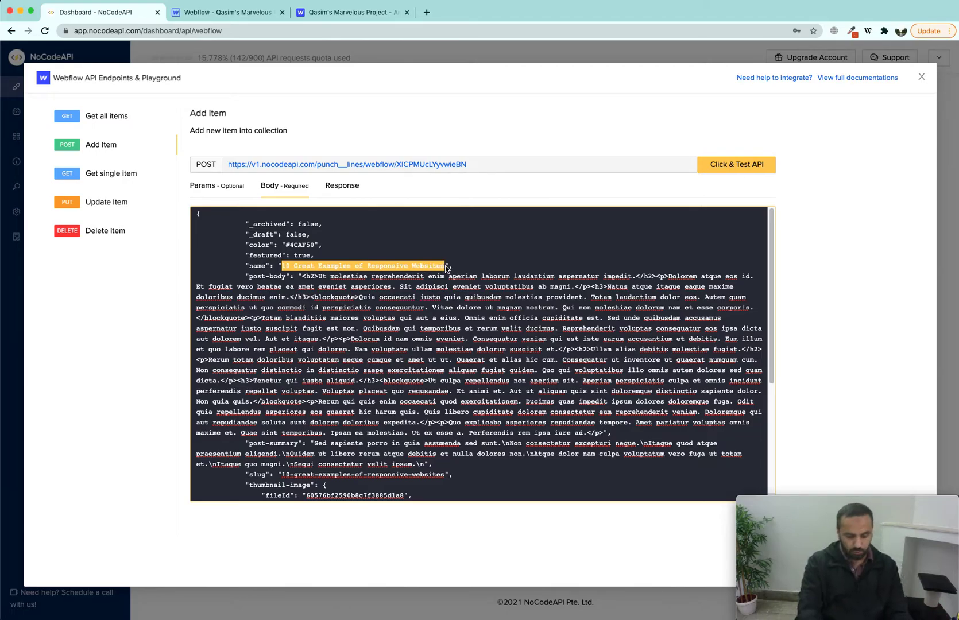
text(webflow an)
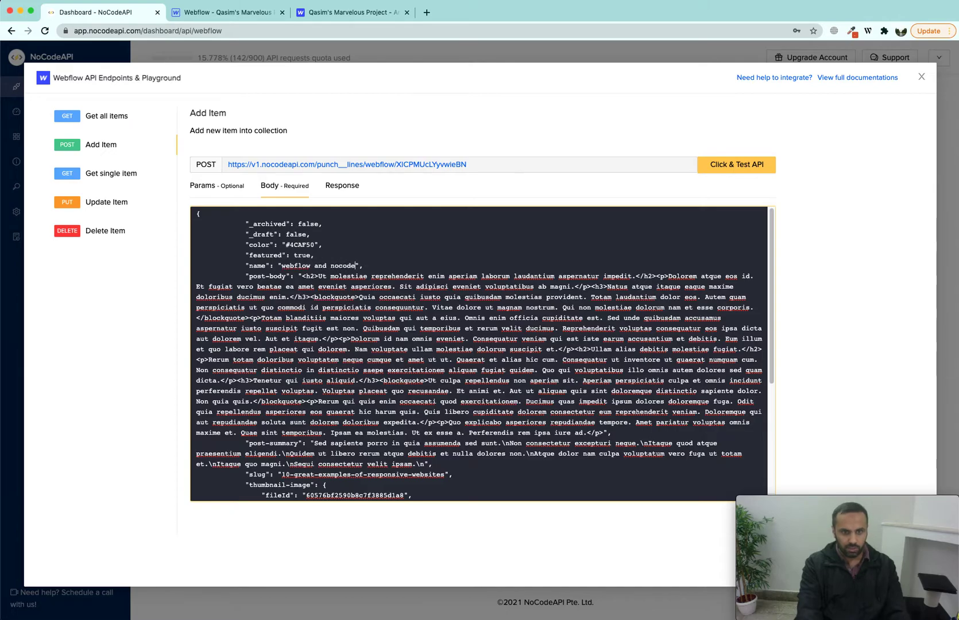
text(d nocodeapi integration)
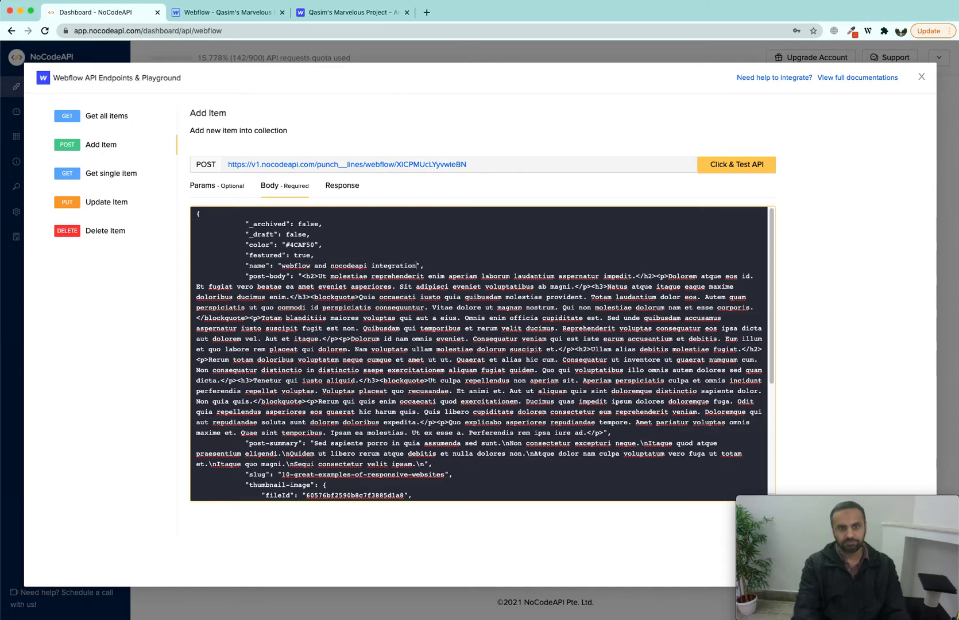
scroll(323, 475, down, 1)
drag(281, 458, 442, 460)
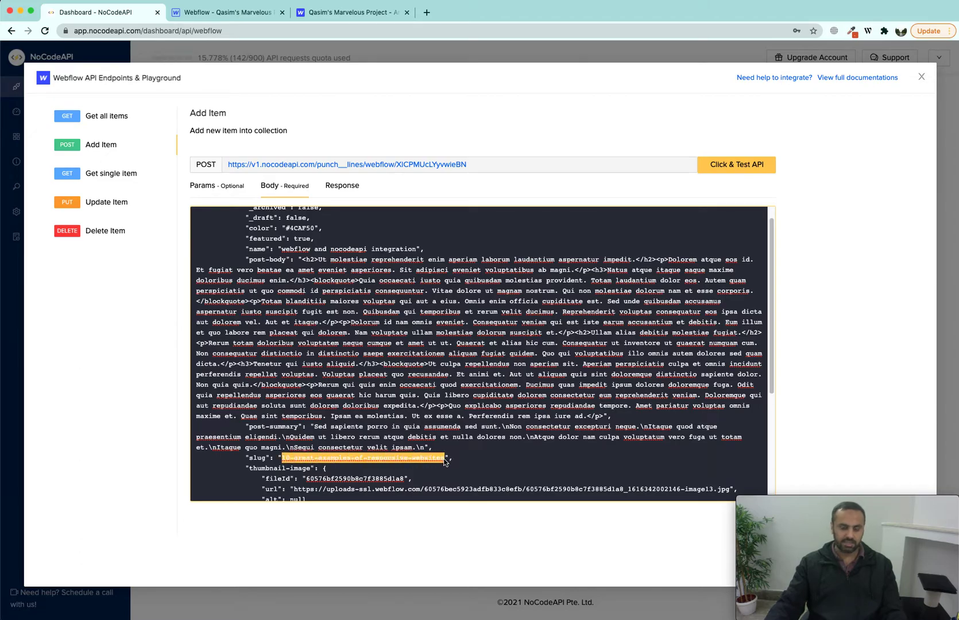
text(webflow)
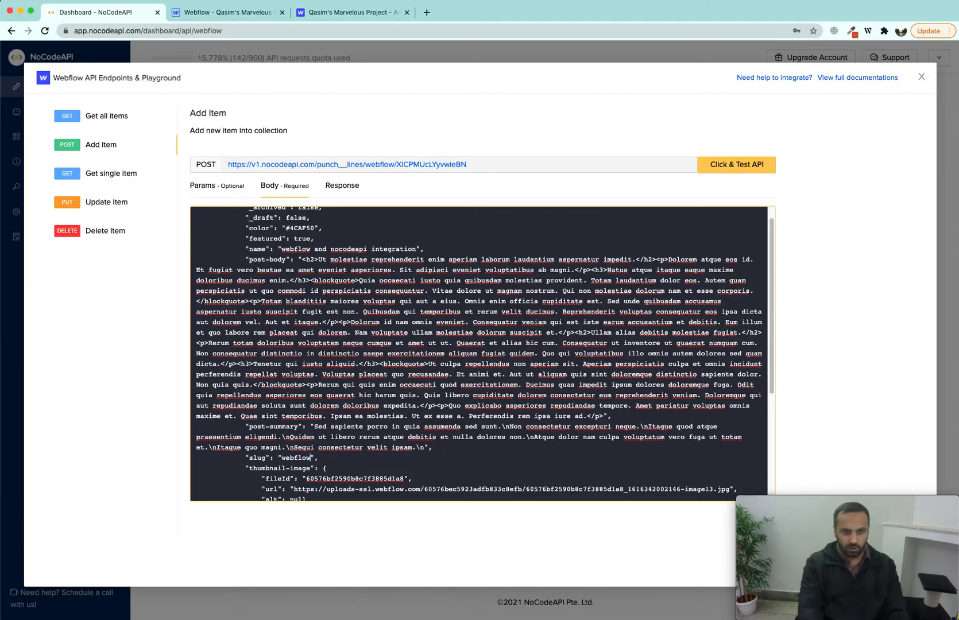
text(-nocodeapi-integration)
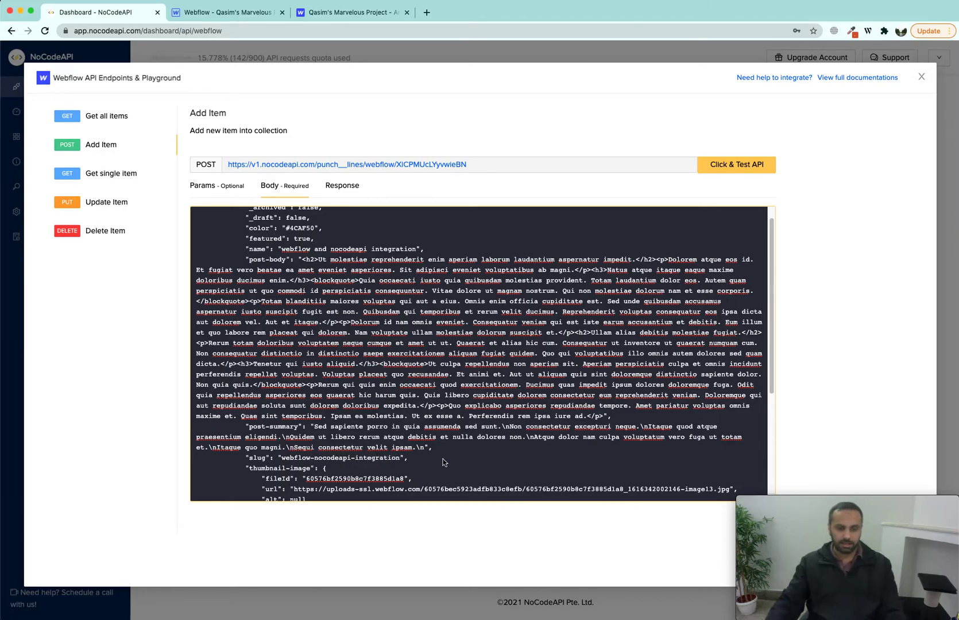
scroll(426, 323, up, 2)
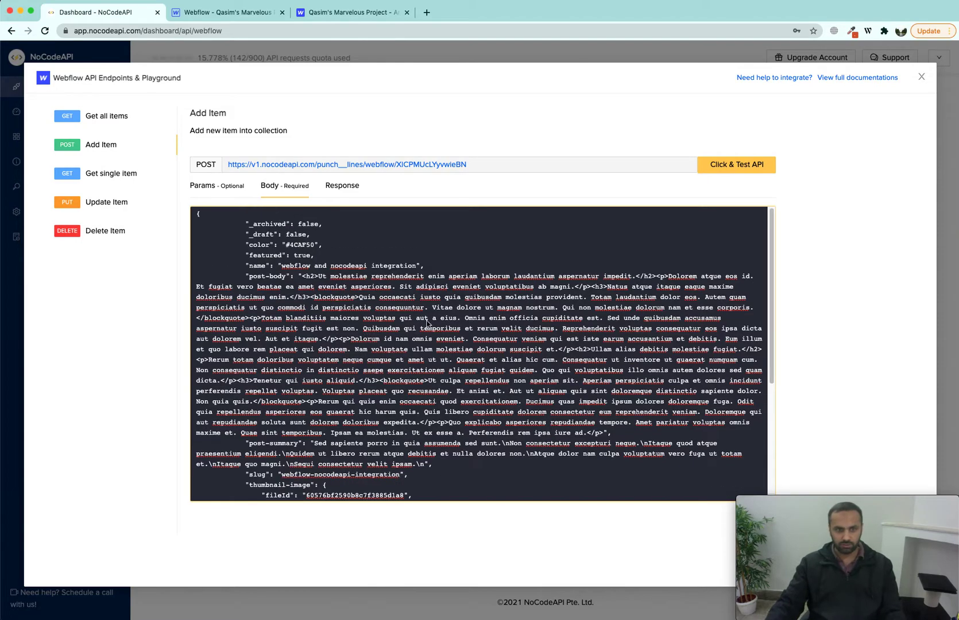
Step: Send the Add Item request and review the non-editable field errors it returns
click(723, 172)
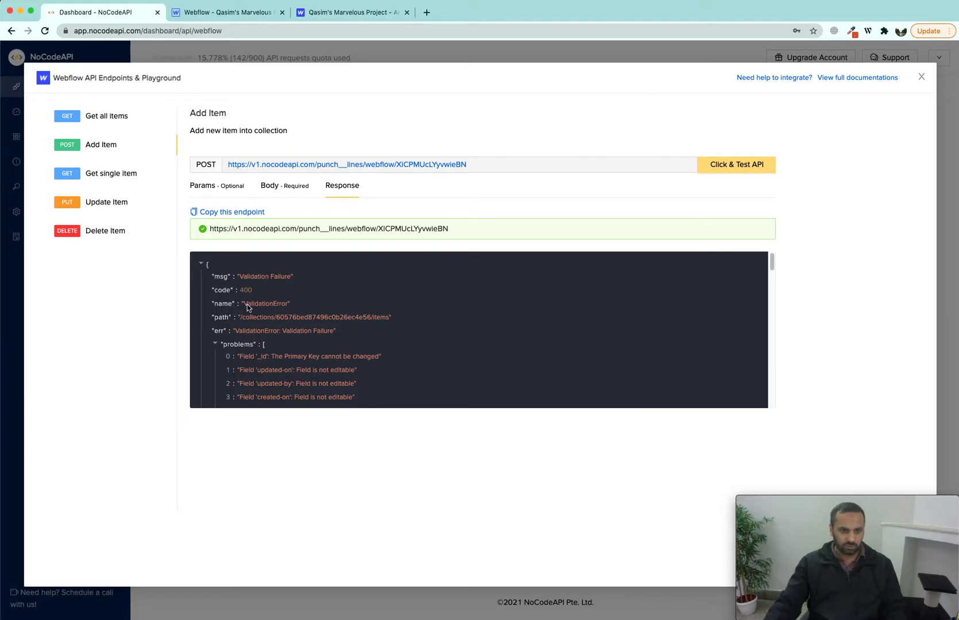
scroll(241, 310, down, 5)
scroll(275, 336, up, 5)
scroll(277, 334, down, 2)
drag(239, 293, 359, 351)
click(368, 344)
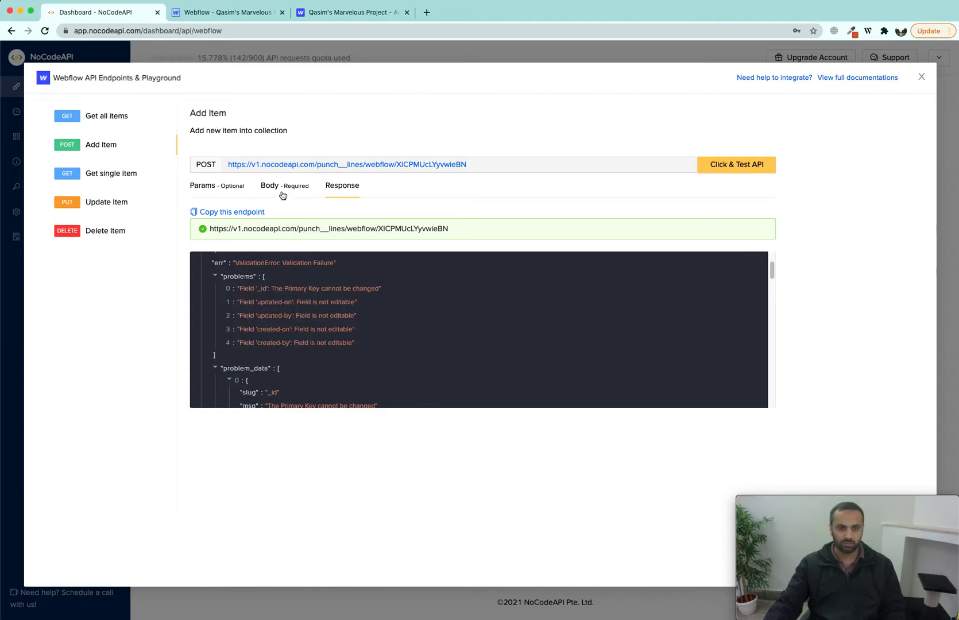
double_click(250, 292)
click(266, 293)
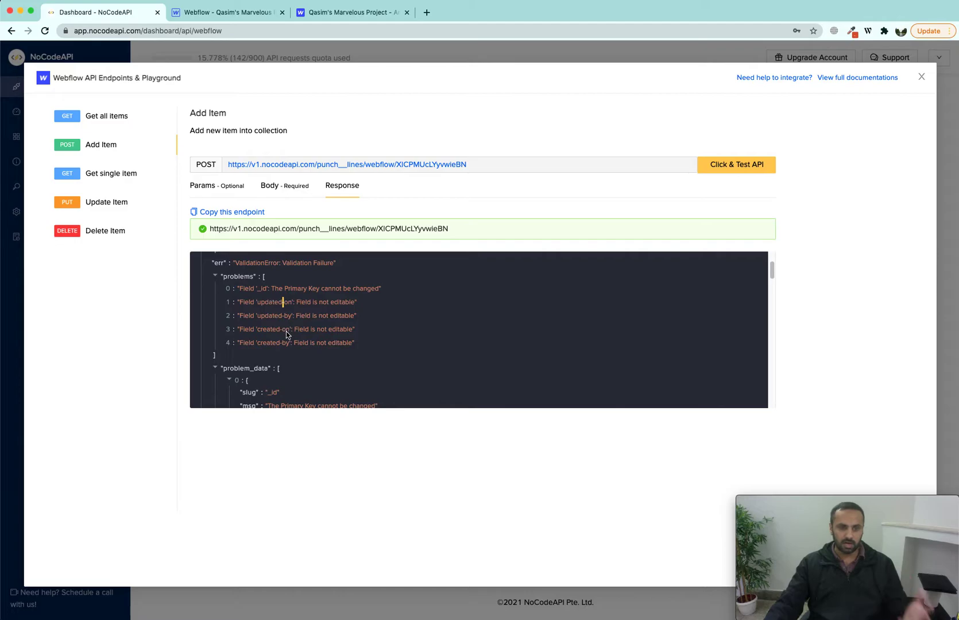
Step: Delete the fields from updated-on through _id, fix the trailing comma, and resend the request
click(284, 188)
scroll(312, 361, down, 5)
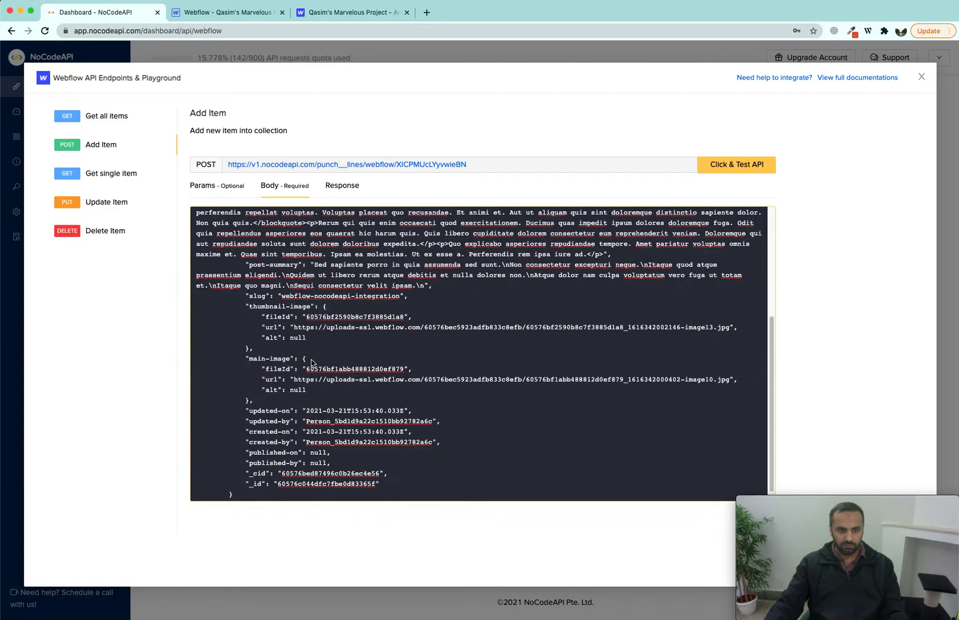
drag(380, 484, 244, 412)
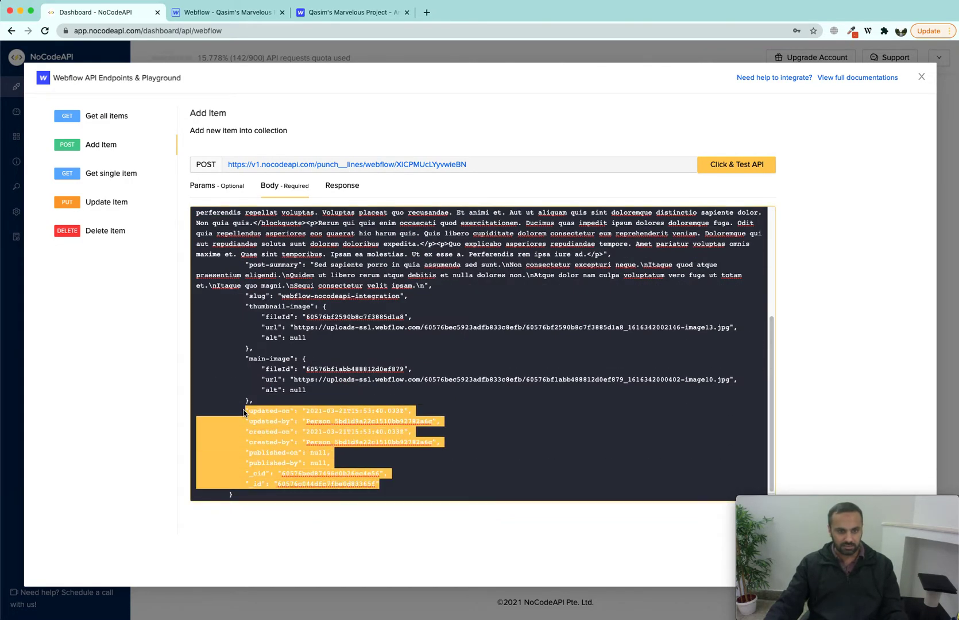
key(BackSpace)
key(BackSpace)
key(BackSpace)
key(BackSpace)
key(BackSpace)
key(BackSpace)
key(BackSpace)
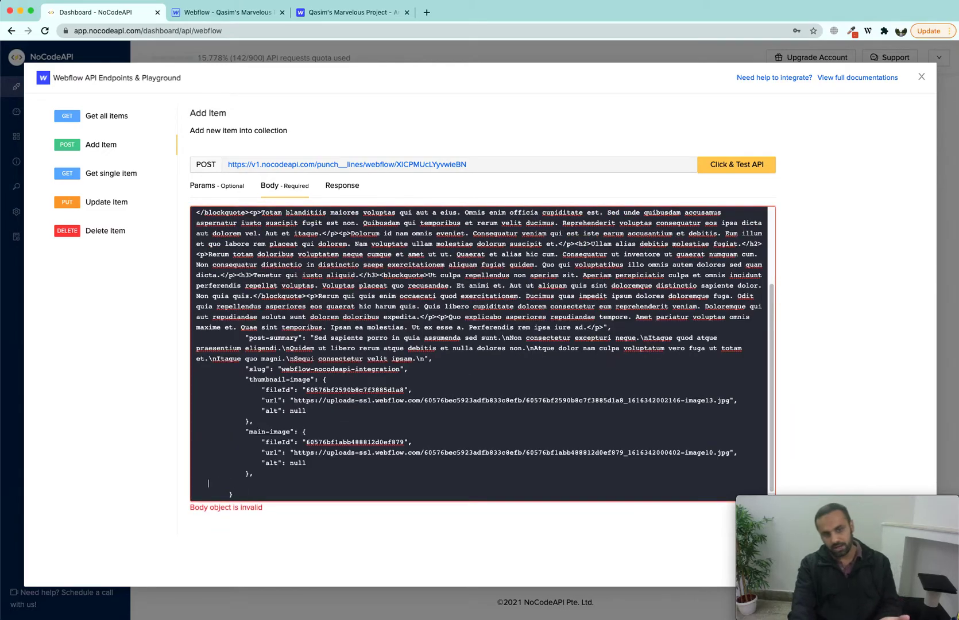
key(BackSpace)
key(BackSpace)
key(BackSpace)
key(BackSpace)
key(BackSpace)
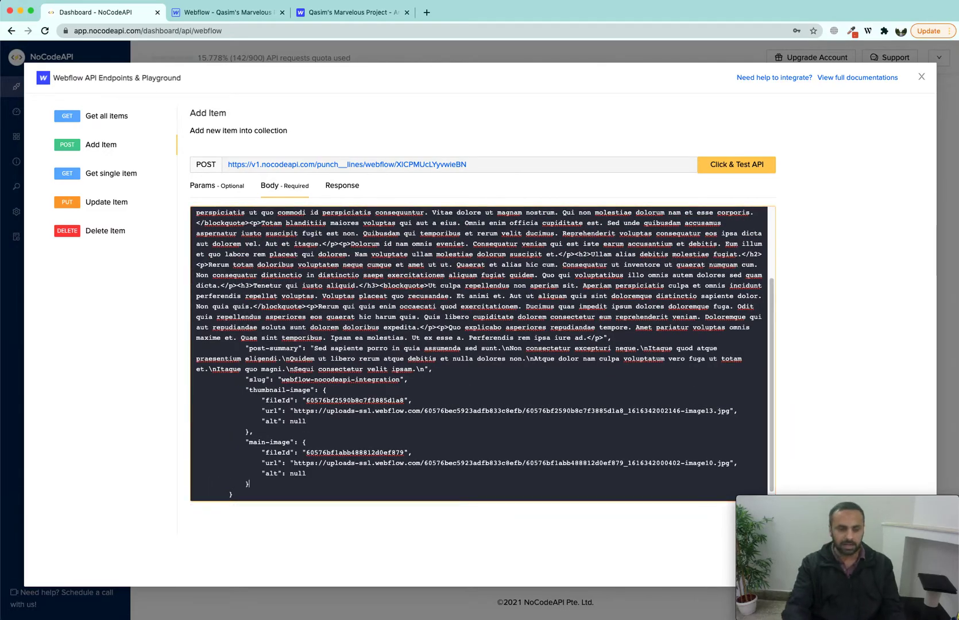
click(340, 189)
click(739, 169)
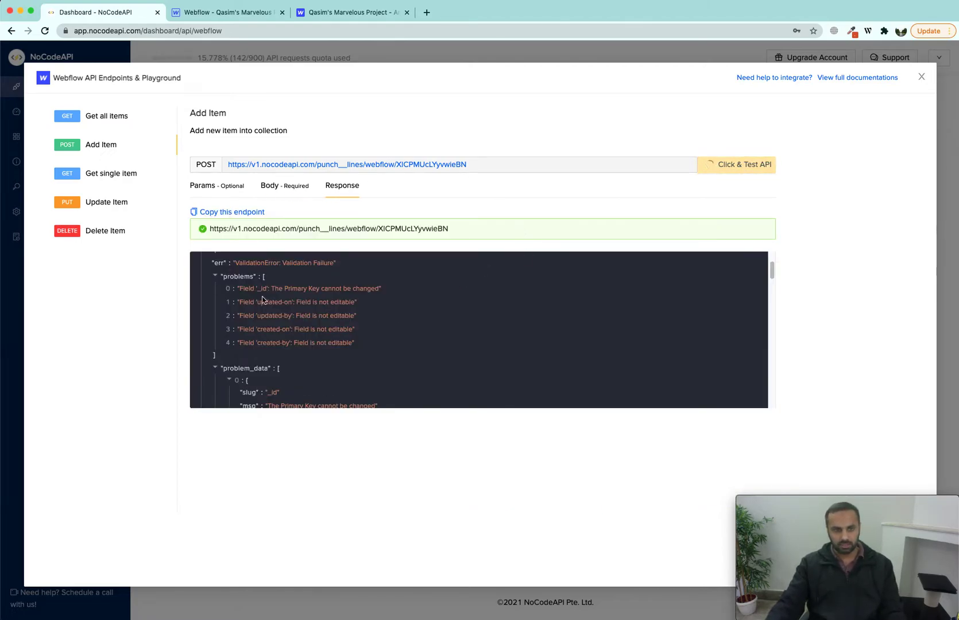
scroll(277, 324, up, 2)
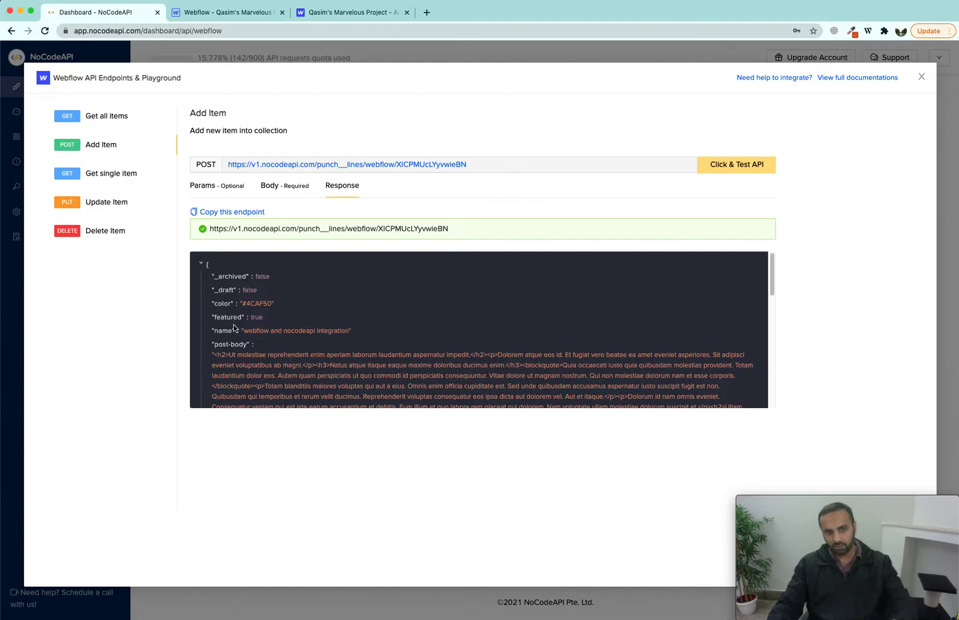
Step: Run Get all items, confirm count and total are both 6, and select the last post's _id
click(117, 116)
click(723, 167)
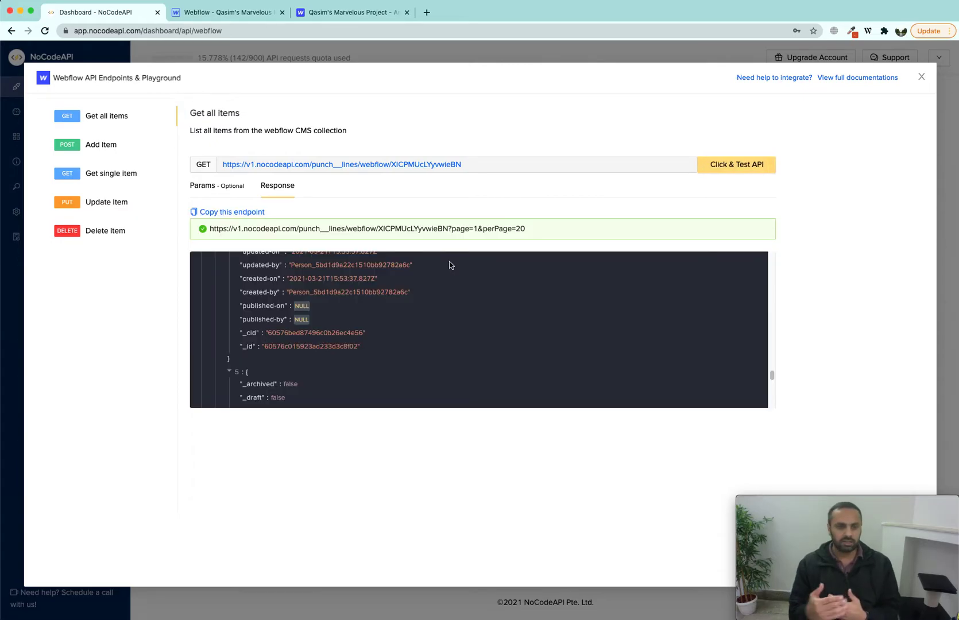
scroll(385, 341, down, 10)
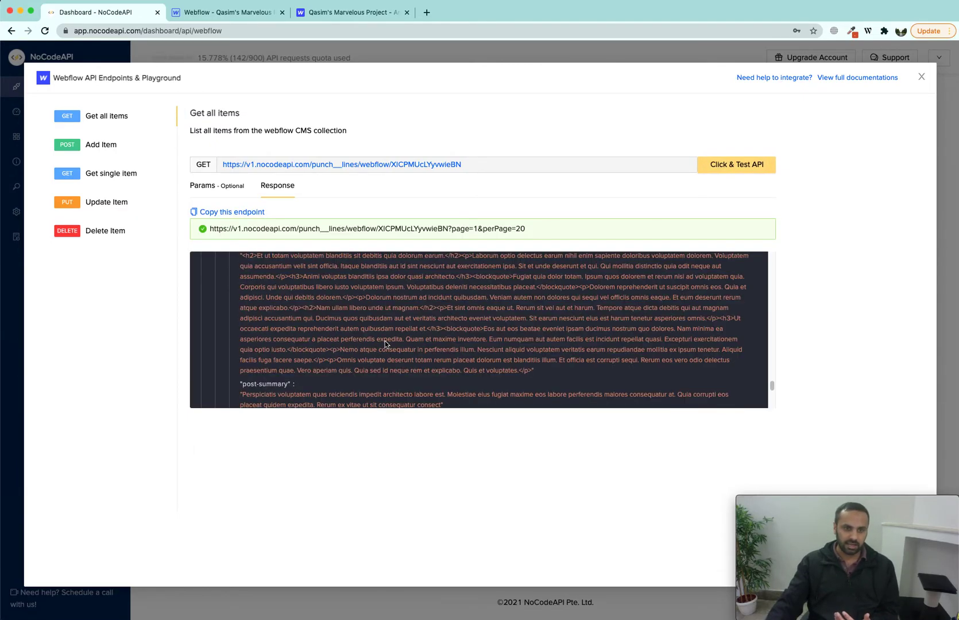
scroll(384, 343, down, 8)
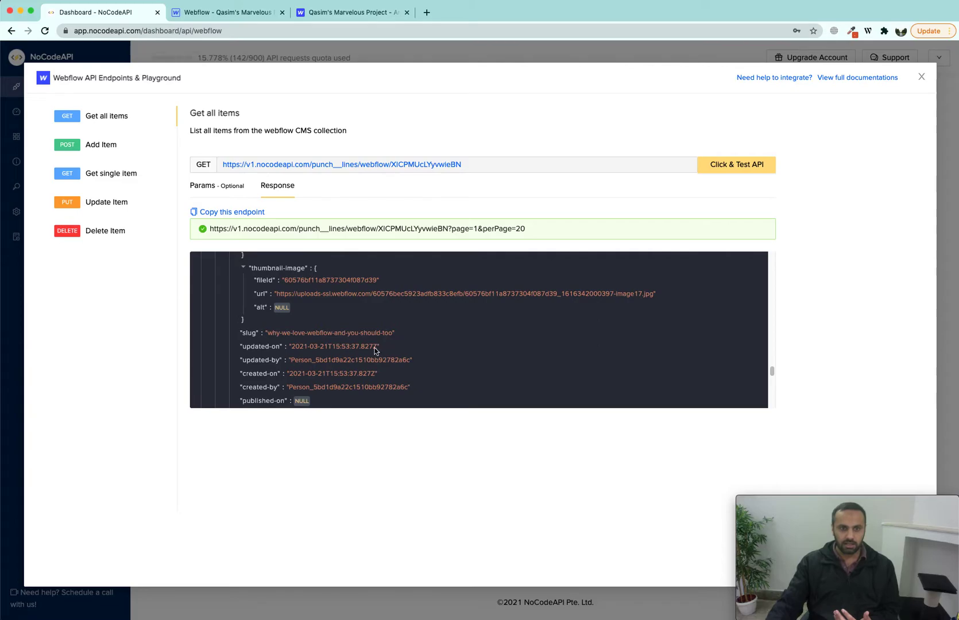
scroll(374, 350, down, 8)
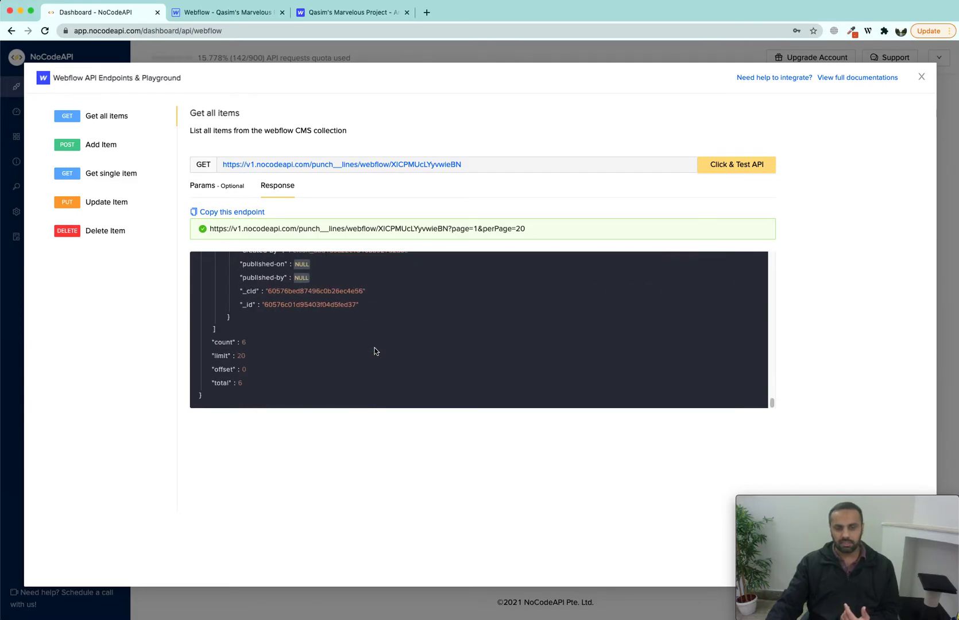
double_click(243, 343)
double_click(246, 383)
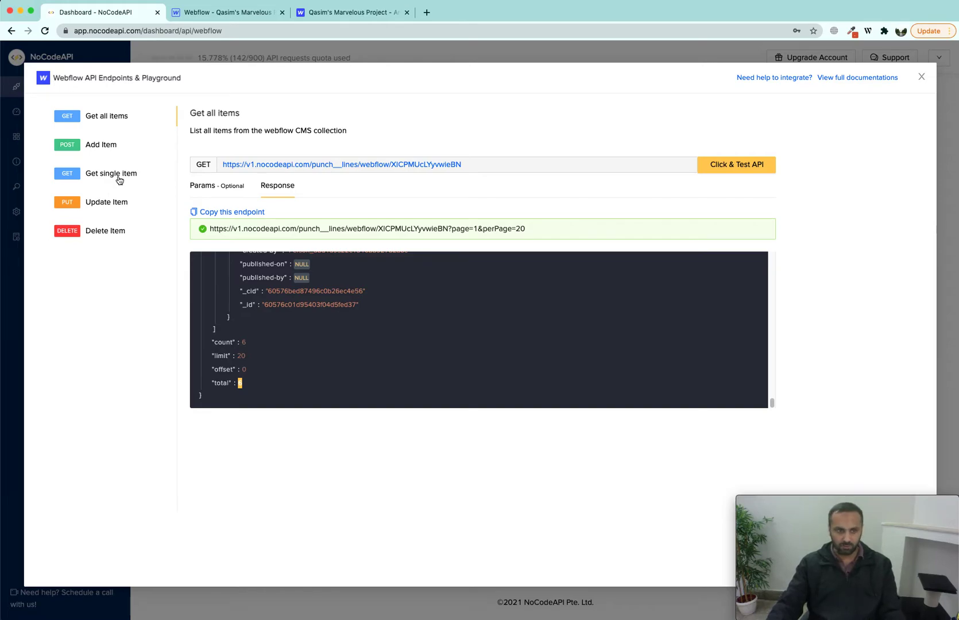
double_click(309, 304)
scroll(385, 327, up, 3)
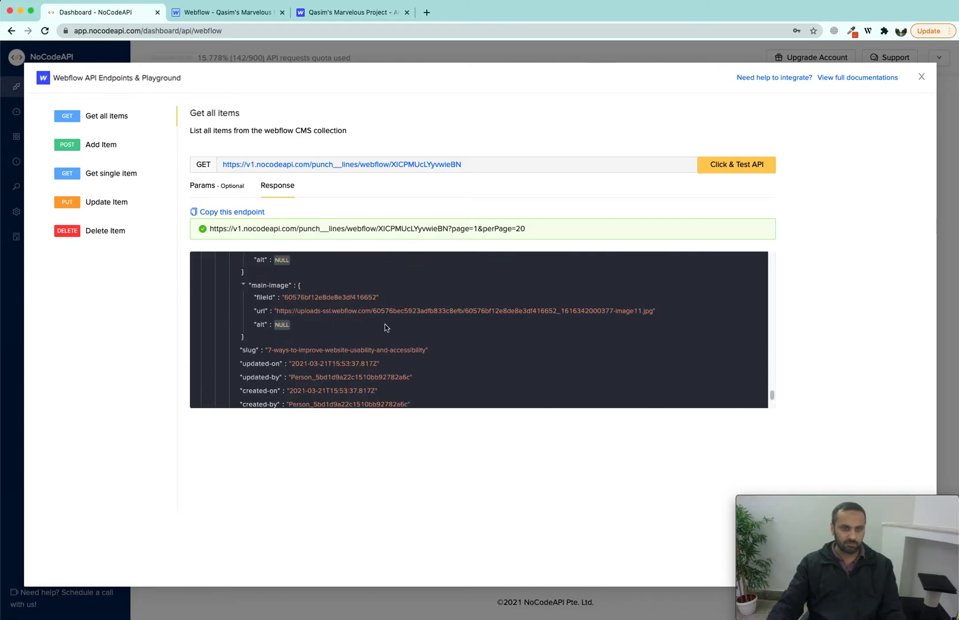
scroll(336, 379, down, 1)
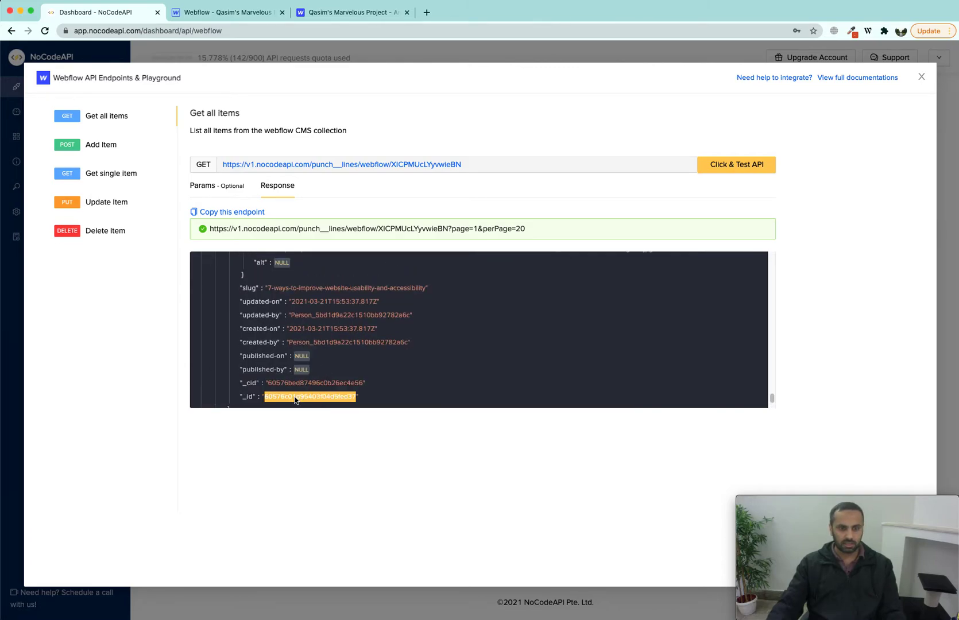
Step: Paste the copied post ID into Get single item's item_id field
click(108, 175)
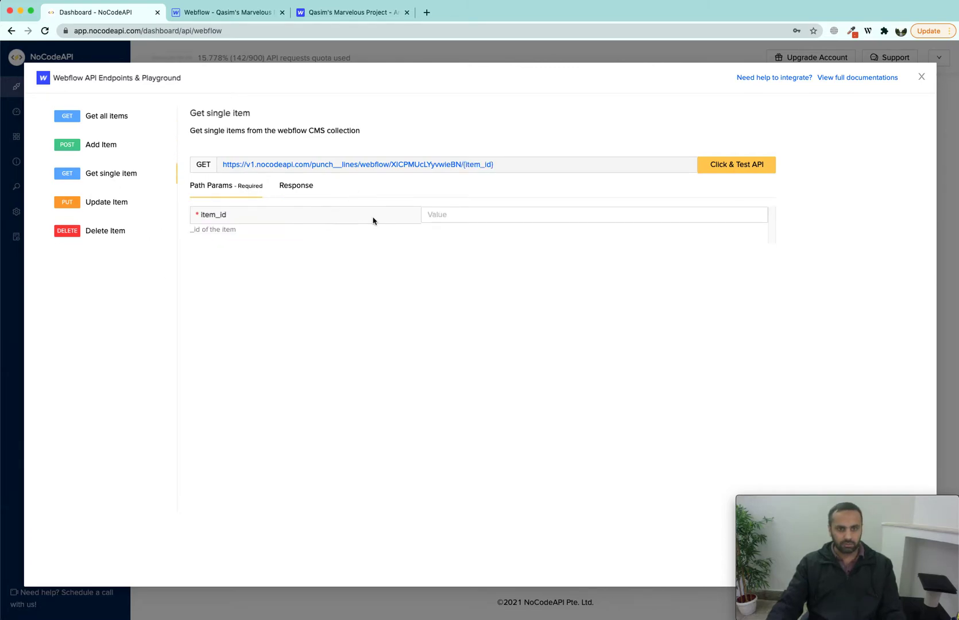
click(452, 216)
text(60576c01d95403f04d5fed37)
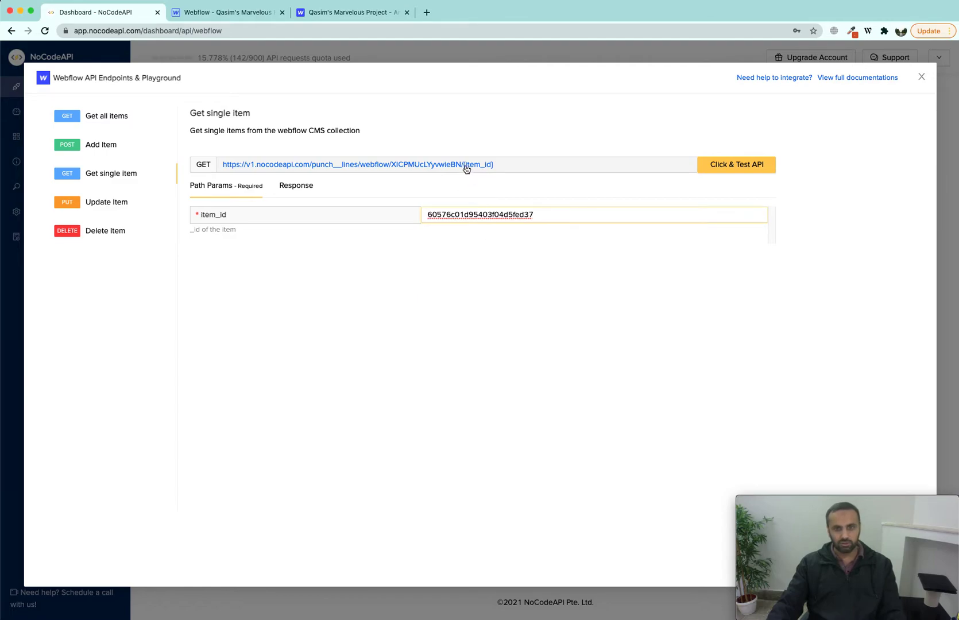
drag(502, 169, 463, 172)
double_click(473, 216)
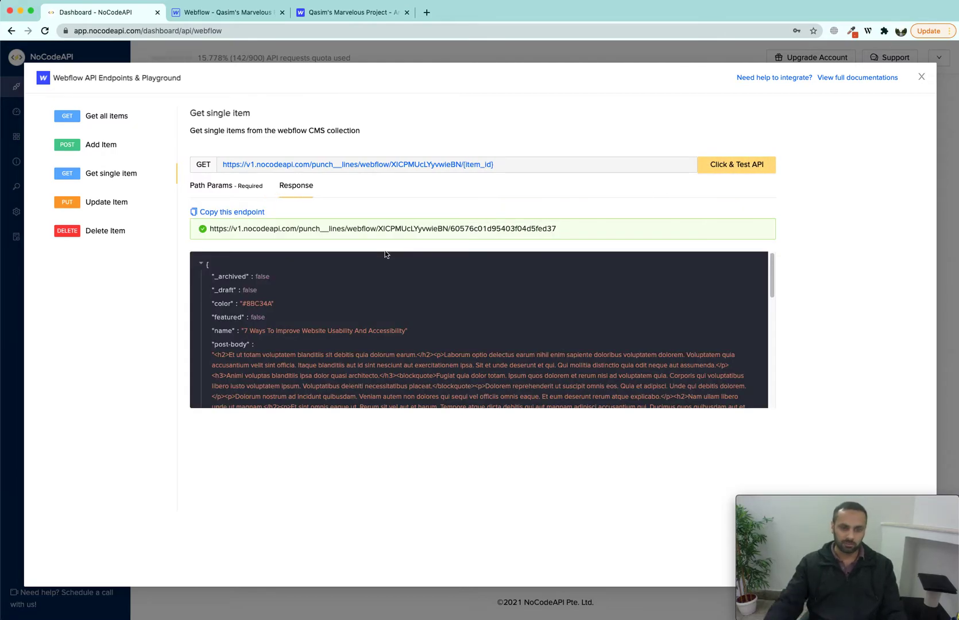
scroll(290, 351, down, 10)
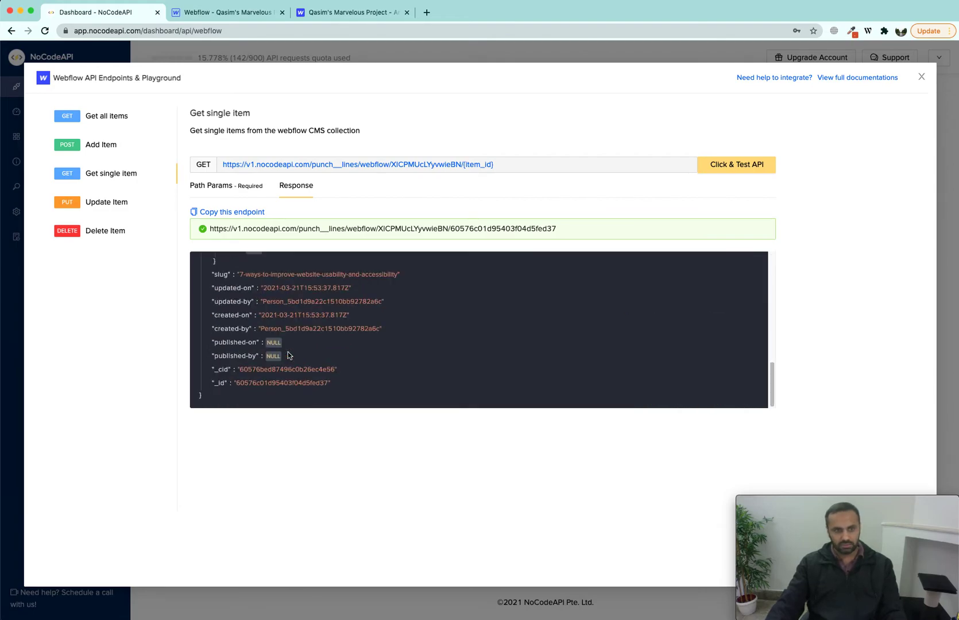
scroll(294, 333, up, 10)
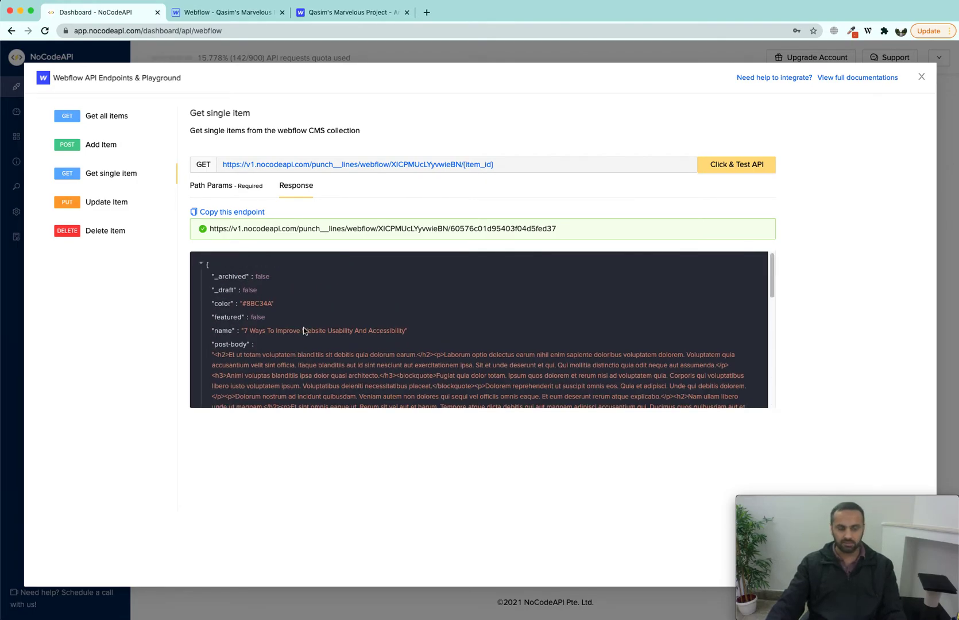
scroll(314, 335, down, 5)
scroll(316, 332, up, 5)
Step: Confirm the response is '7 Ways To Improve Website Usability And Accessibility', then switch to Update Item
click(113, 205)
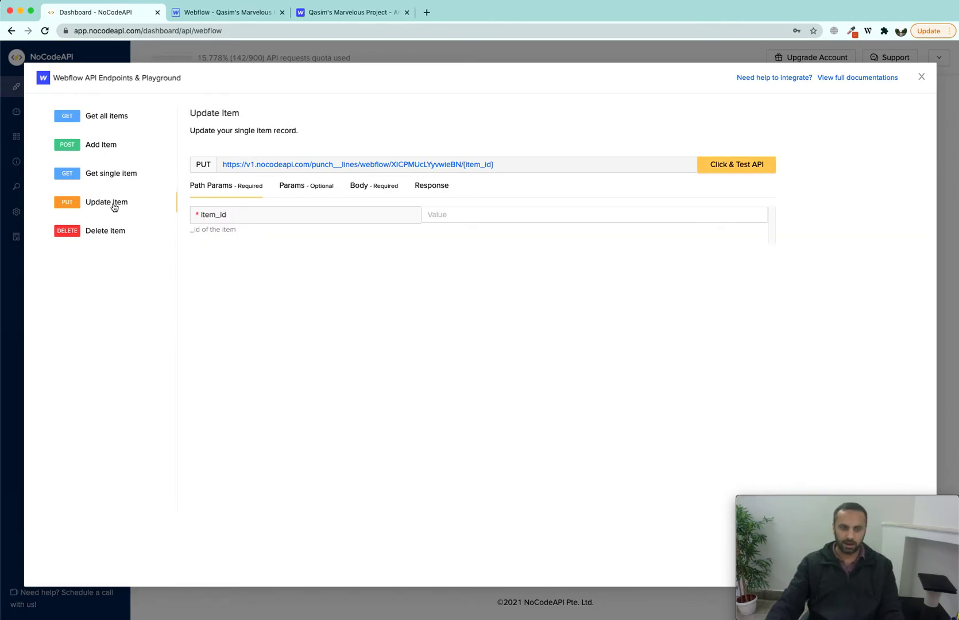
click(103, 176)
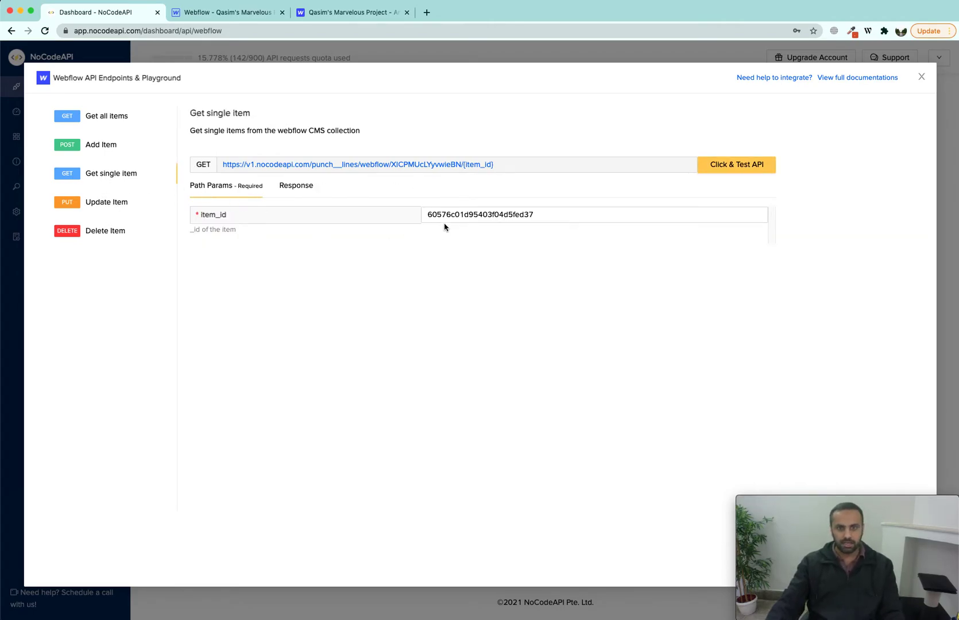
click(297, 185)
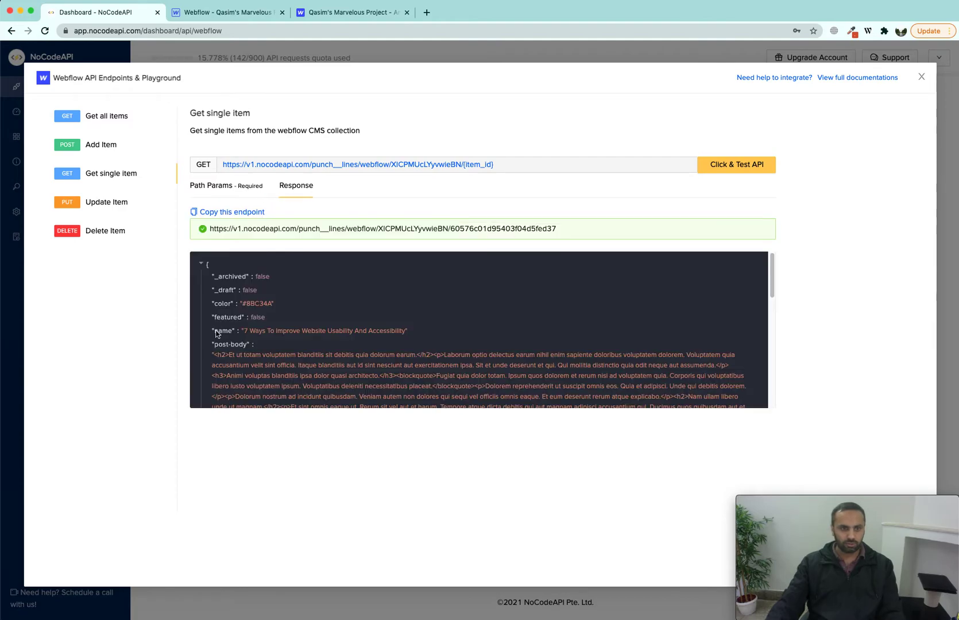
drag(213, 331, 418, 328)
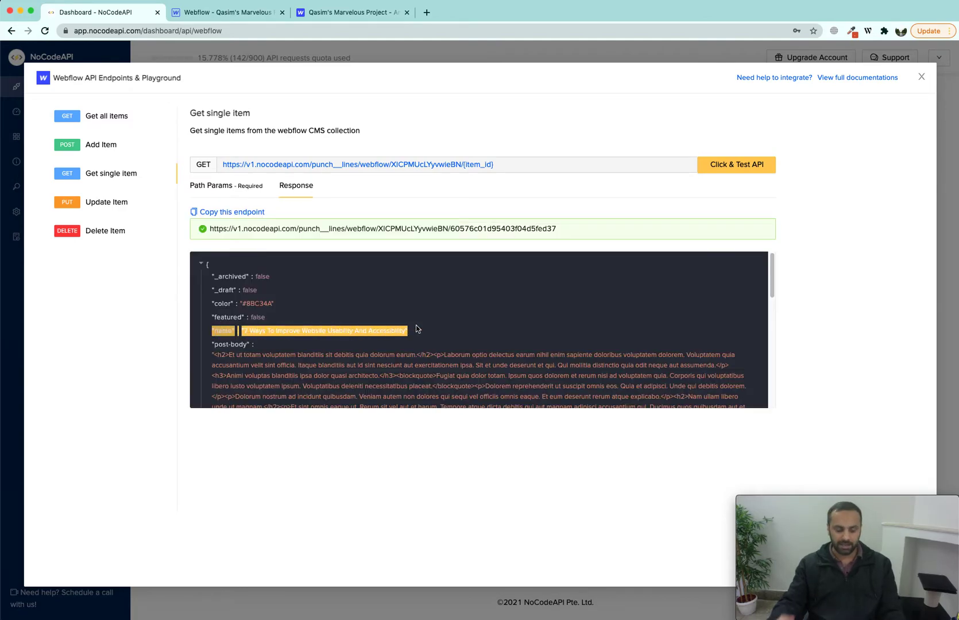
click(109, 202)
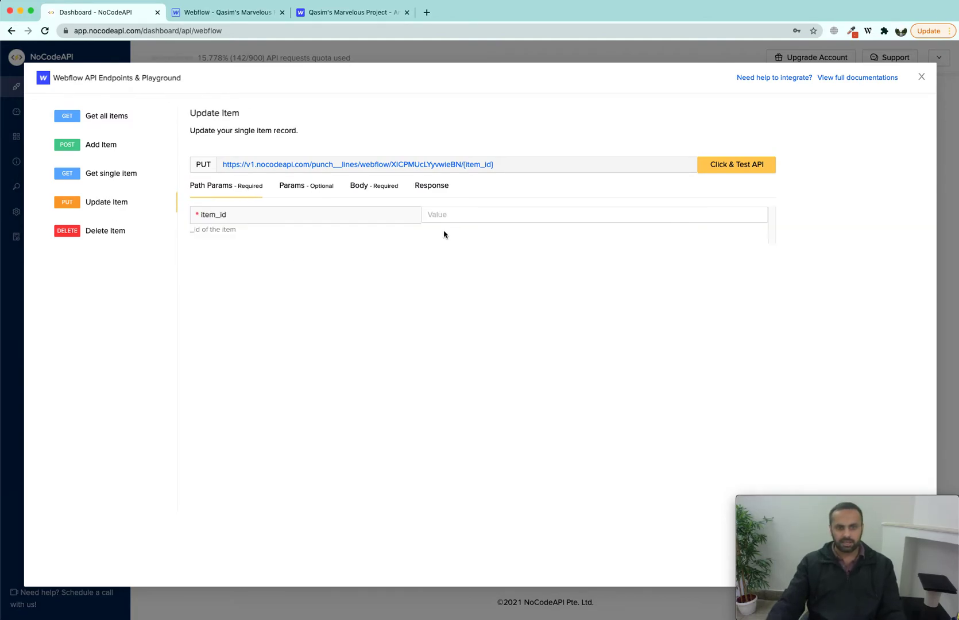
Step: Copy the post ID 60576c01d95403f04d5fed37 into Update Item's item_id field
click(448, 216)
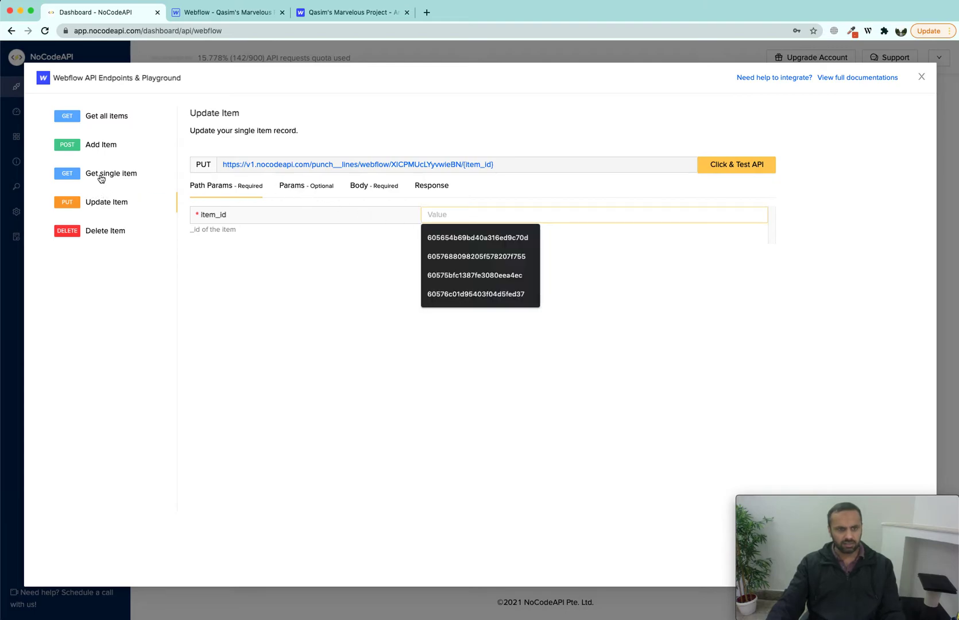
click(100, 175)
double_click(441, 216)
key(super+c)
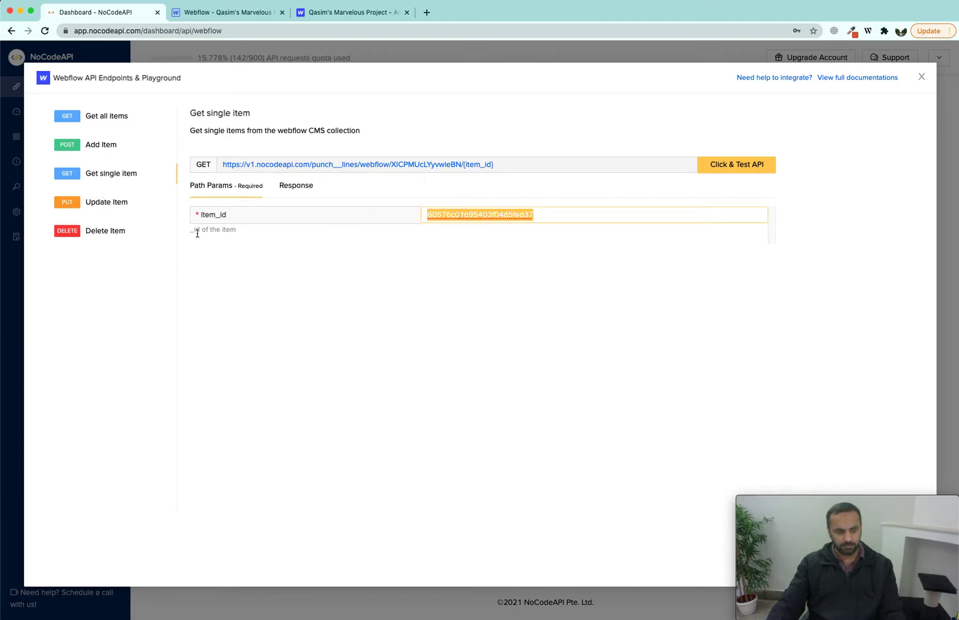
click(128, 209)
click(439, 221)
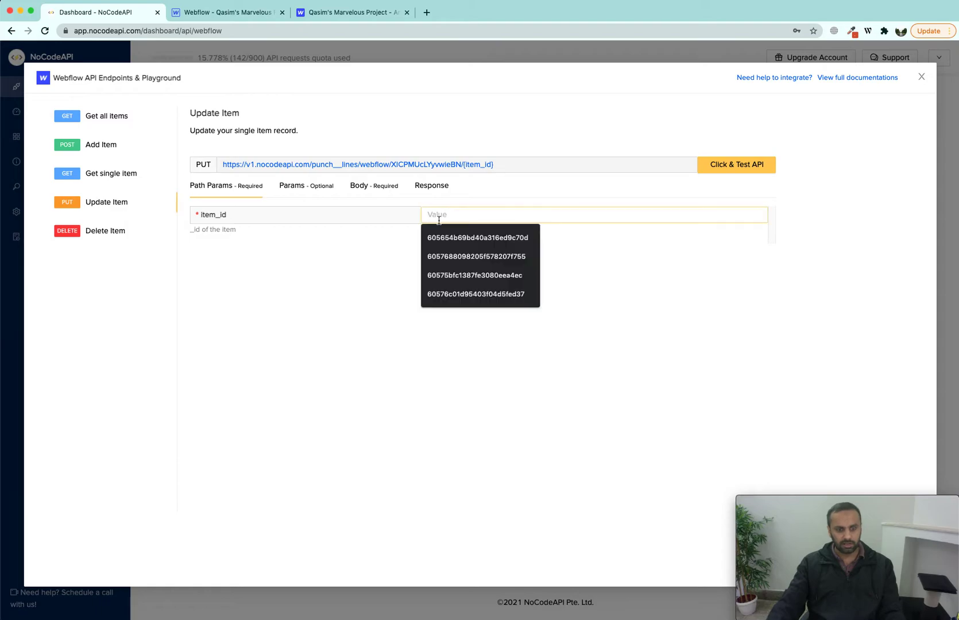
key(super+v)
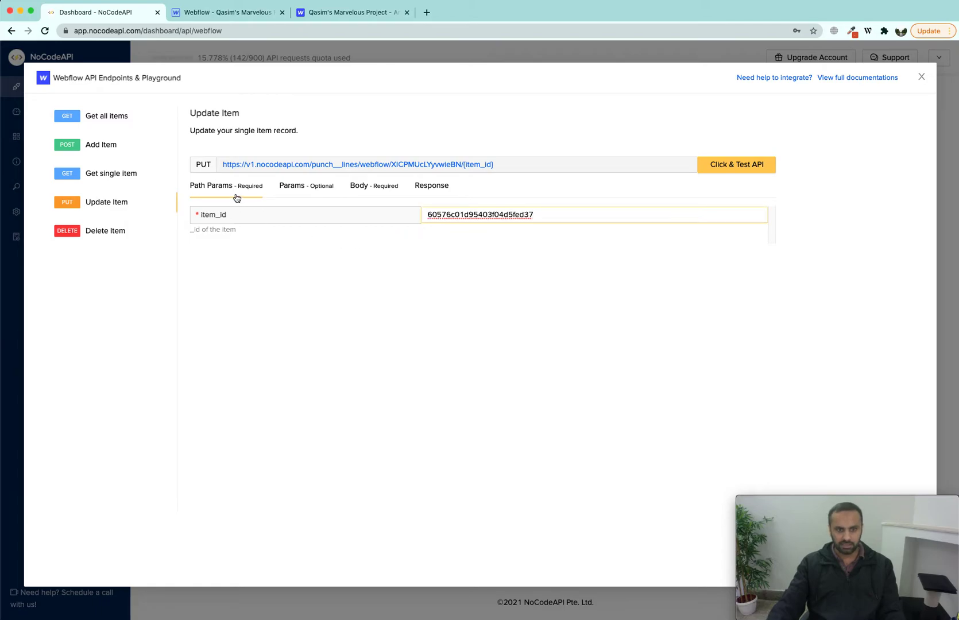
Step: Check the post's current name in Get single item's response, then start Update Item's body
click(382, 188)
click(130, 178)
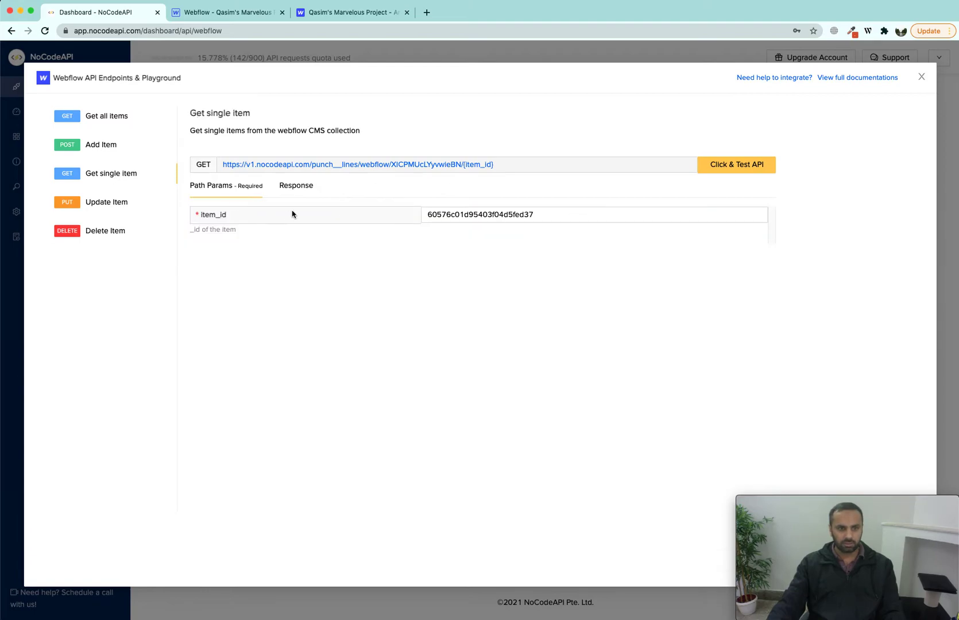
click(290, 186)
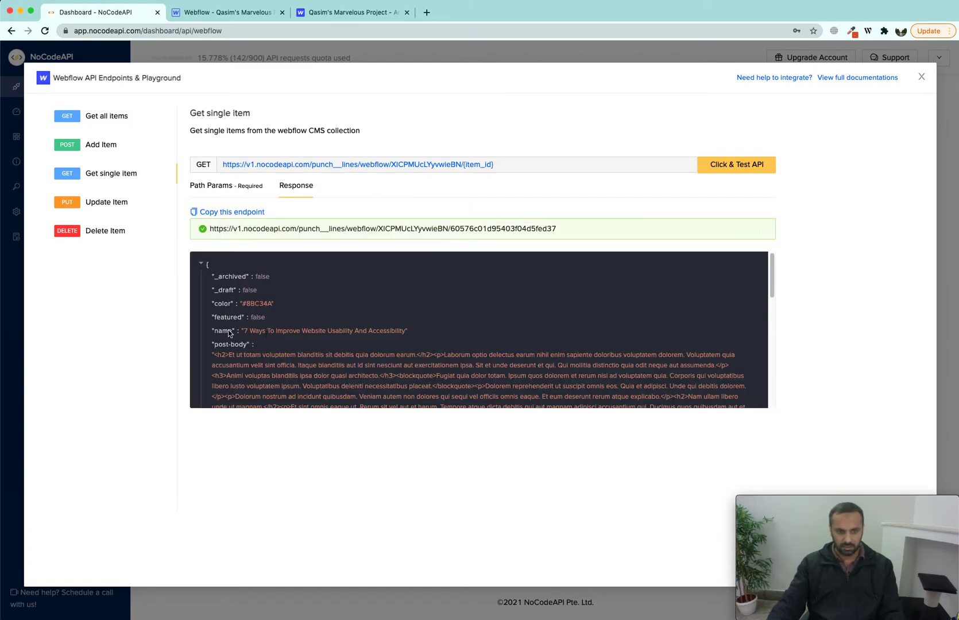
drag(213, 333, 437, 331)
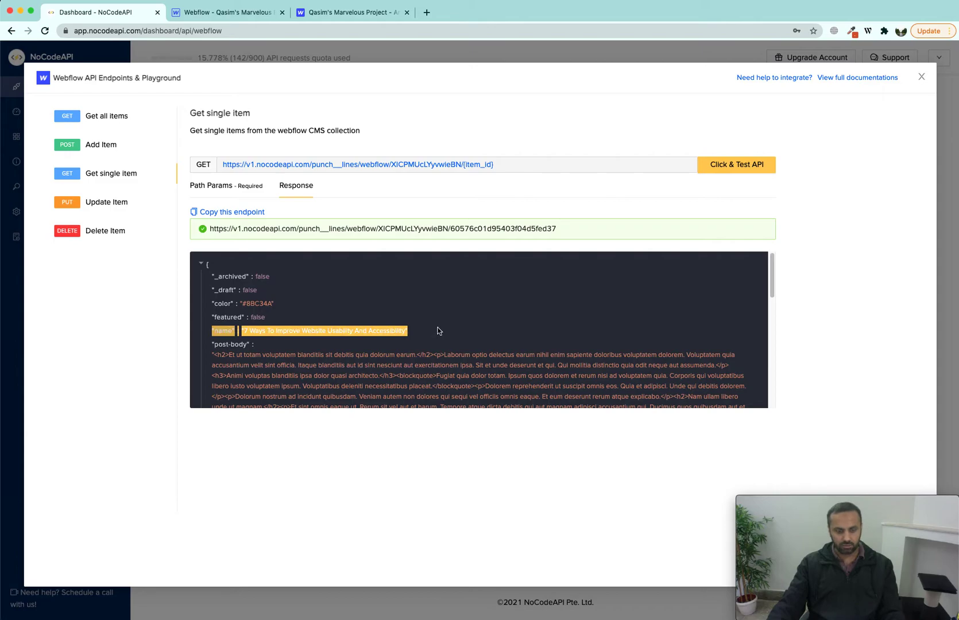
click(113, 205)
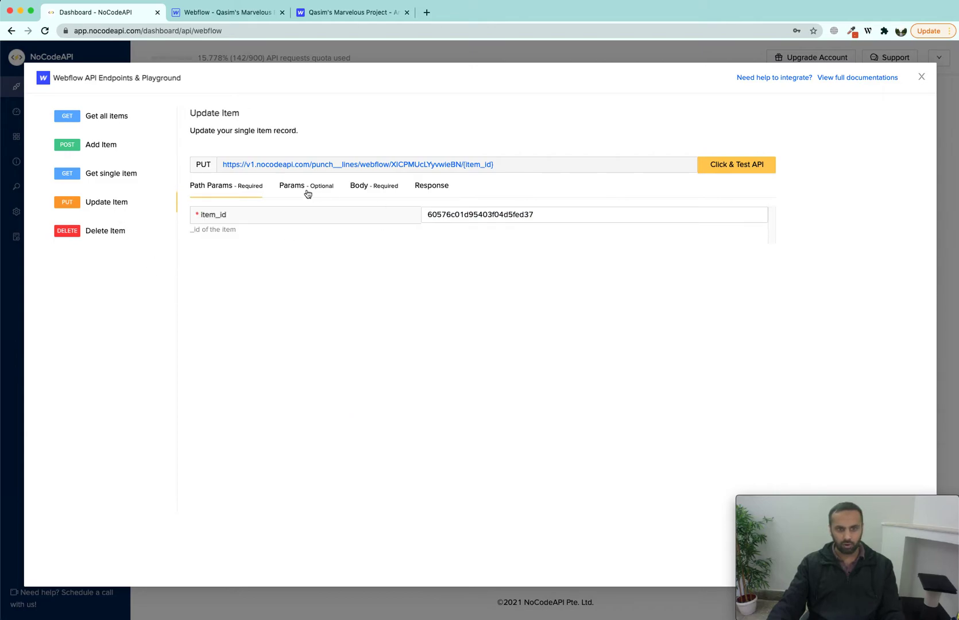
click(369, 186)
click(328, 229)
Step: Write a name-only update body ending '- 21st mar 2021' and send the request
text({)
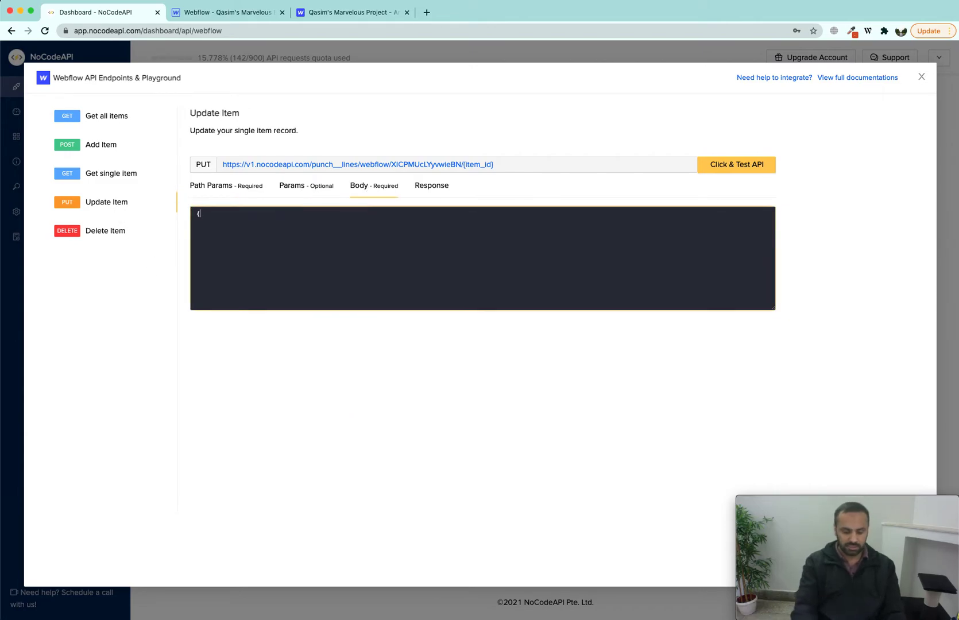
text("name":"7 Ways To Improve Website Usability And Accessibility")
key(Left)
text(-)
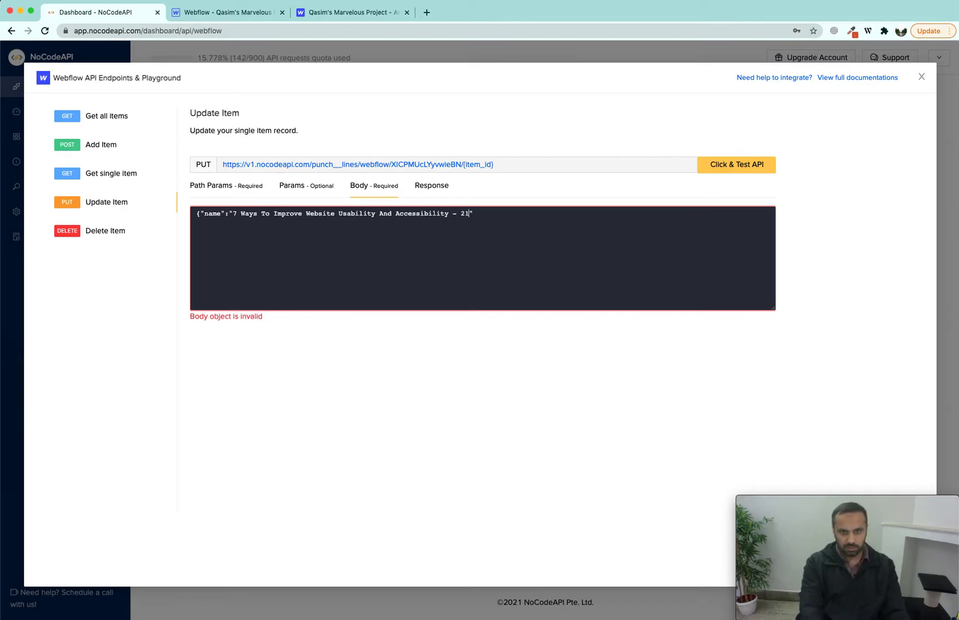
text( 21st mar 20201)
key(BackSpace)
key(BackSpace)
text(1)
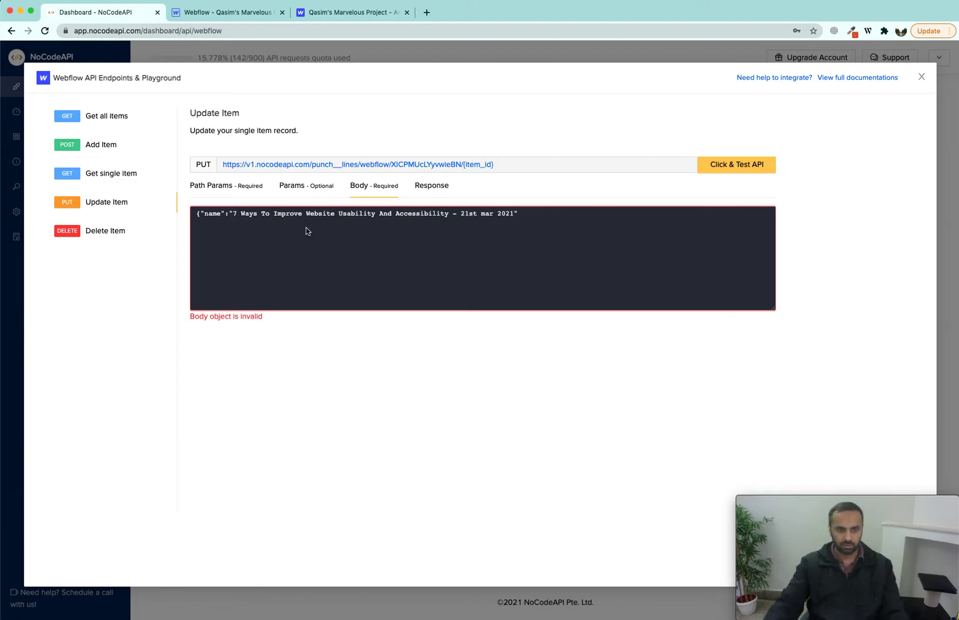
click(564, 217)
text(})
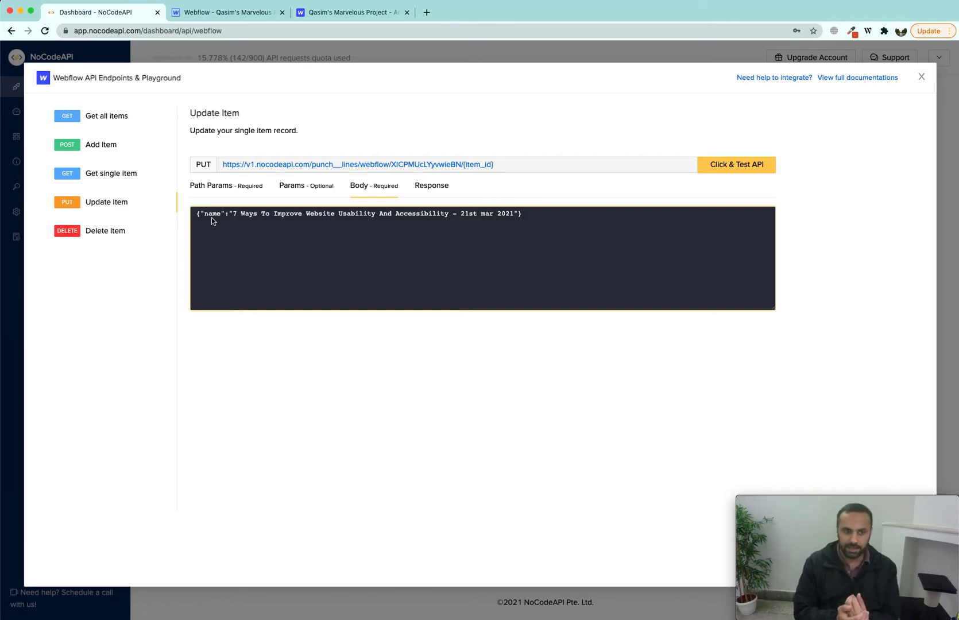
drag(232, 214, 521, 216)
click(750, 163)
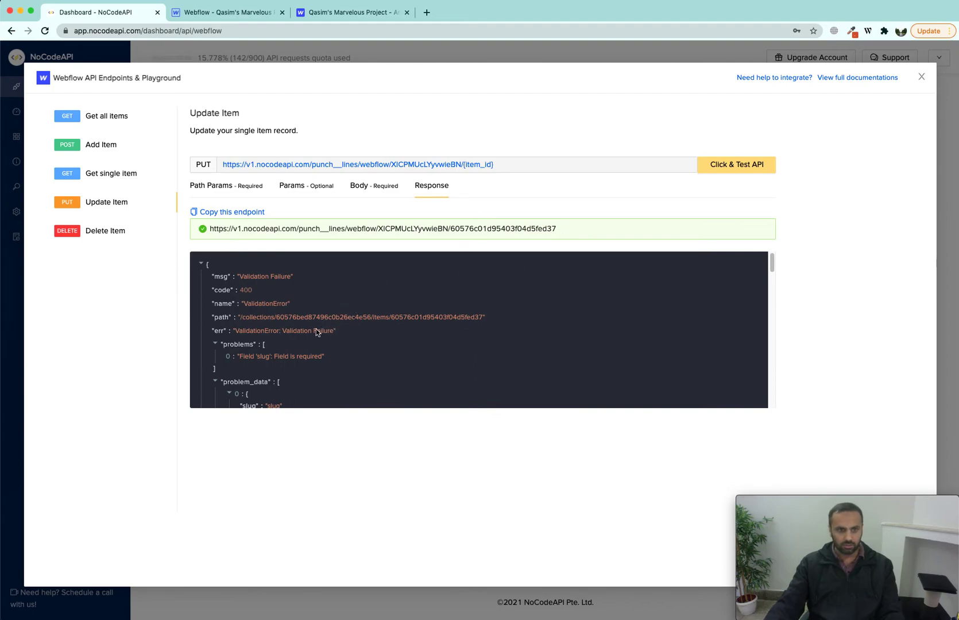
Step: Add the slug 'ways-to-imporse-website' to the update body and format the JSON across separate lines
drag(242, 359, 268, 361)
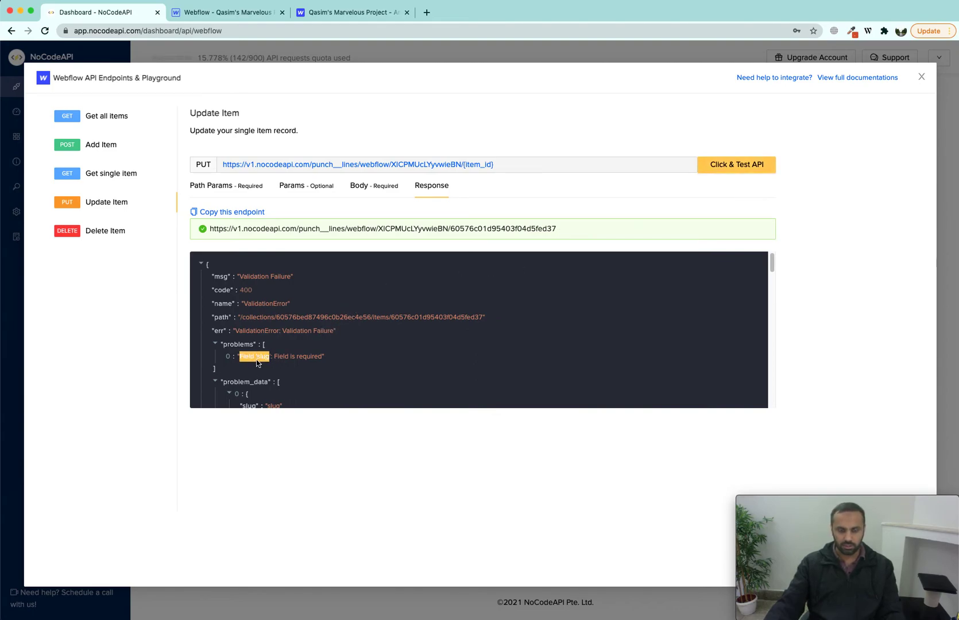
click(370, 189)
text(,"slug)
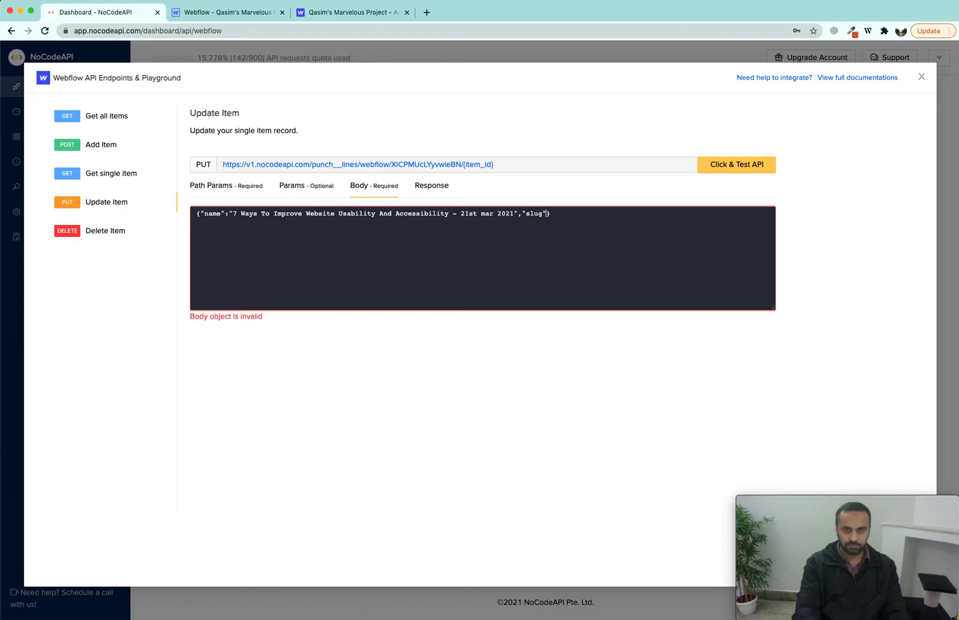
text(":"ways-to-imporse-website)
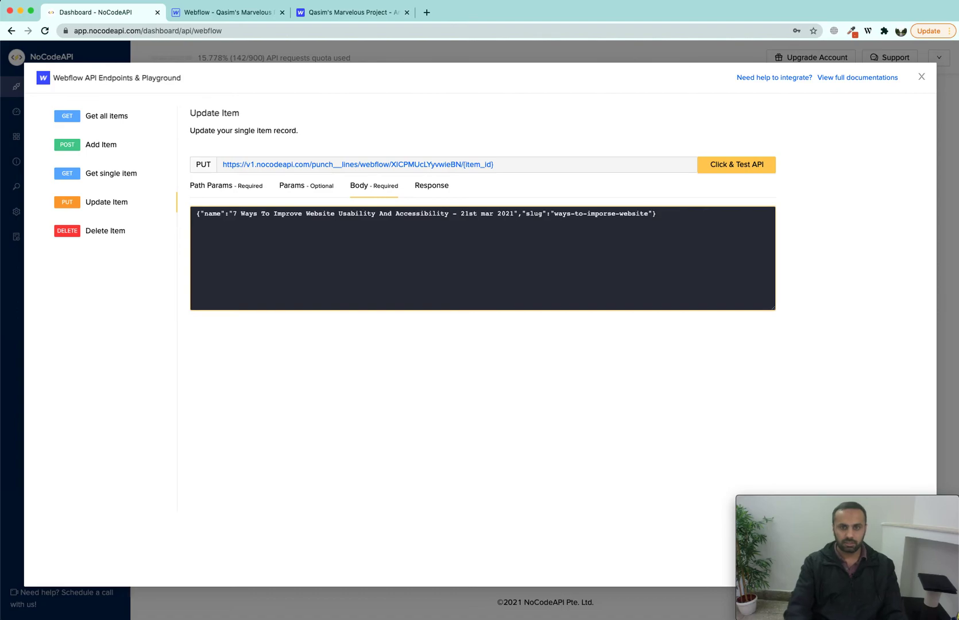
click(522, 213)
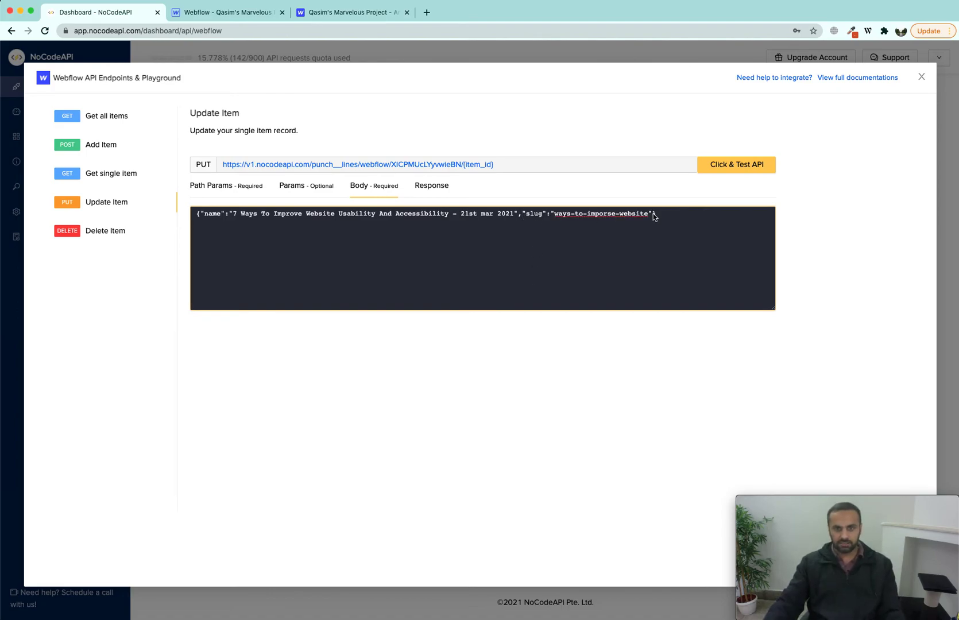
key(Return)
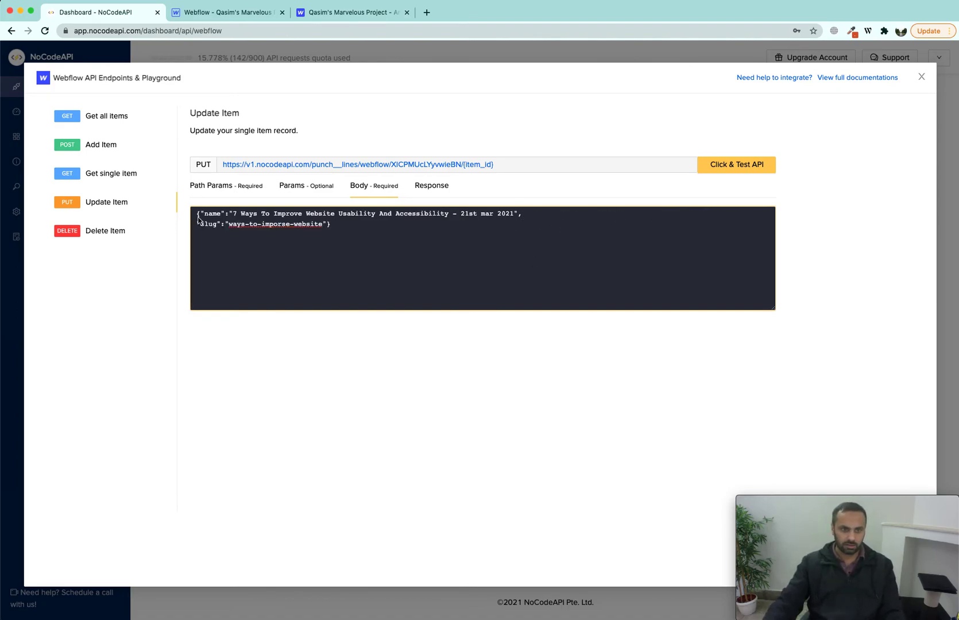
click(198, 214)
key(Return)
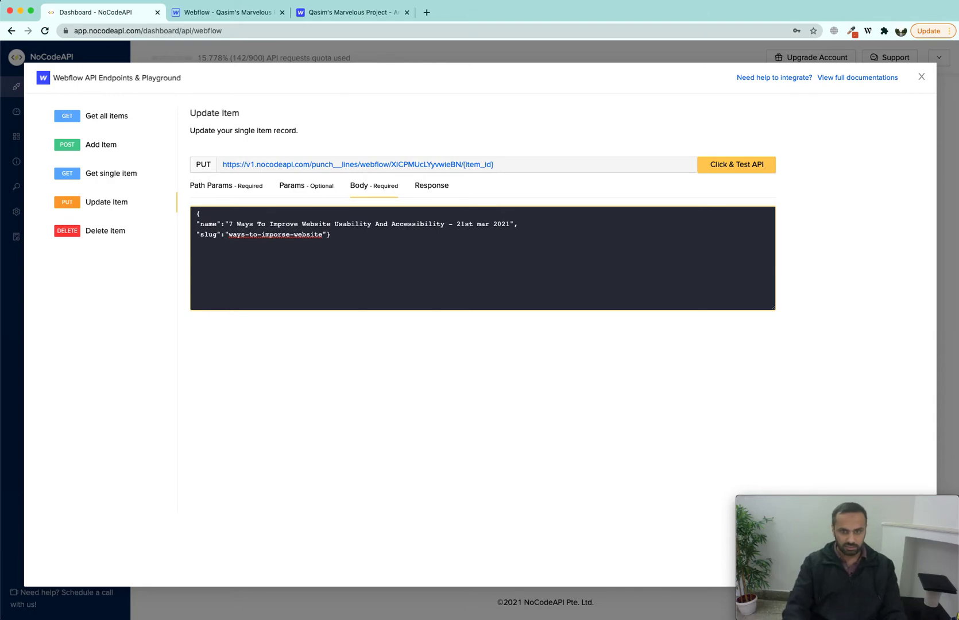
key(Return)
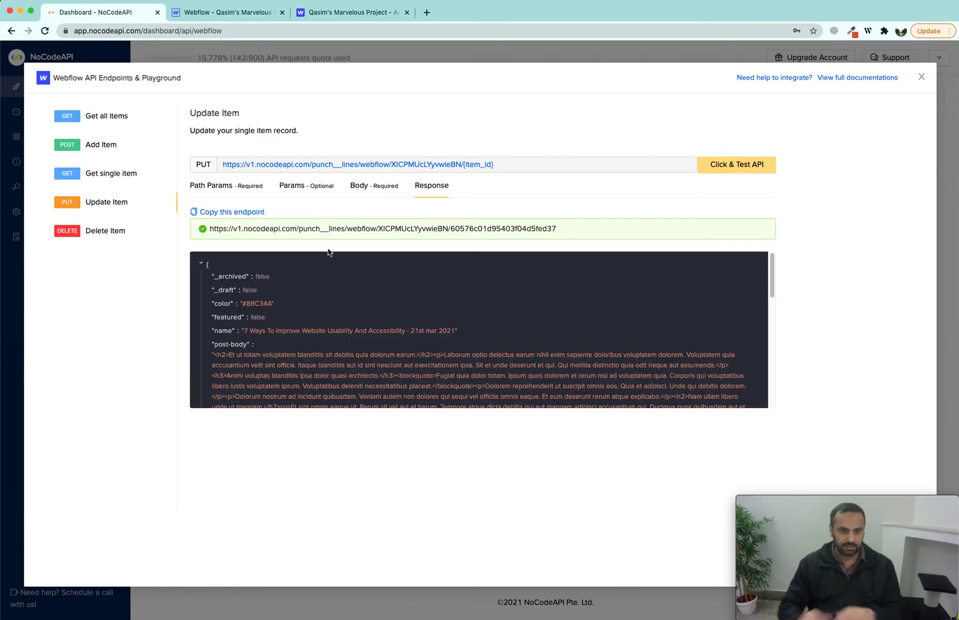
drag(467, 331, 306, 331)
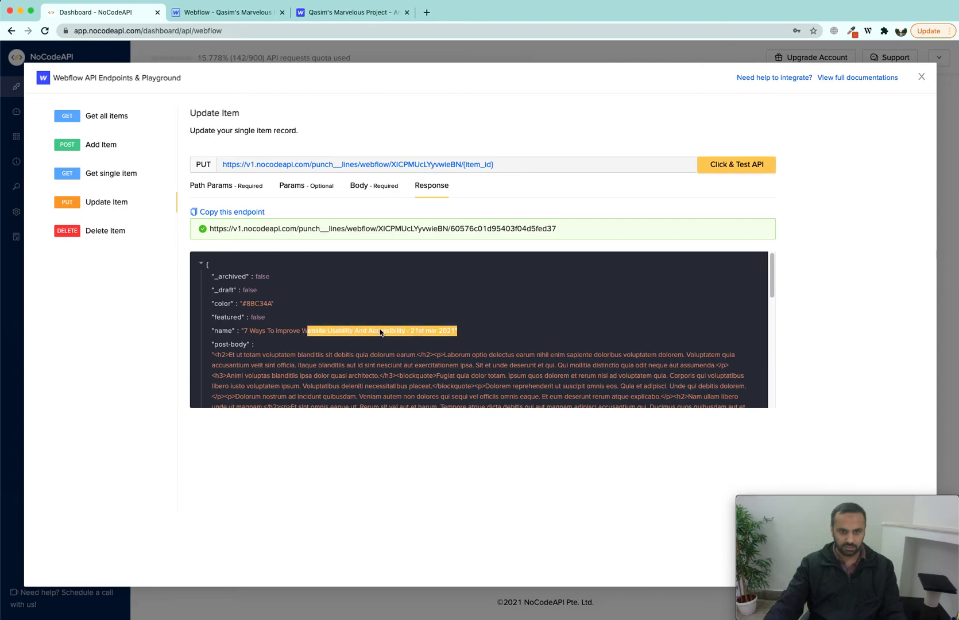
click(374, 333)
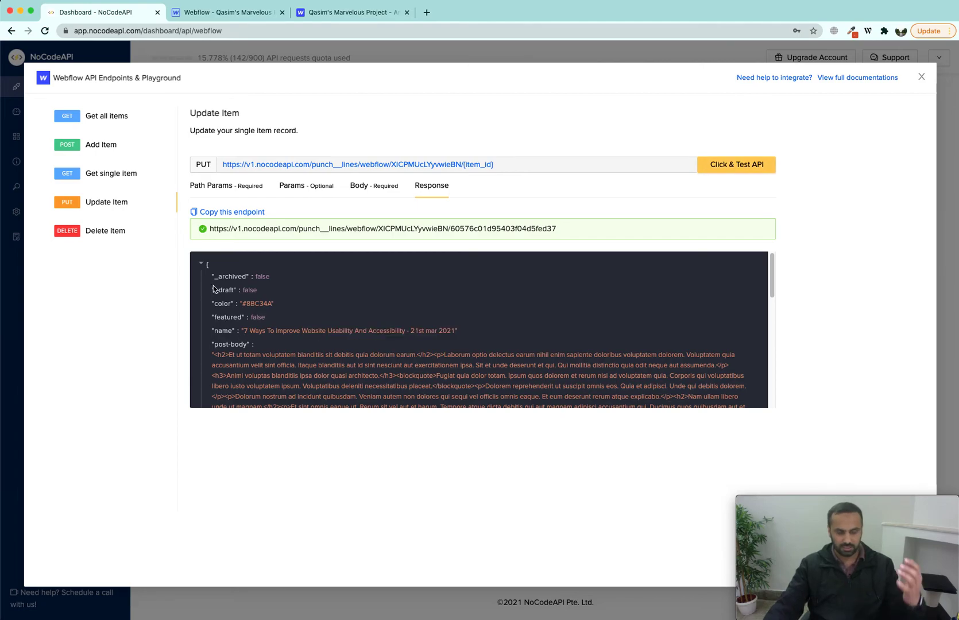
double_click(219, 332)
drag(457, 333, 410, 335)
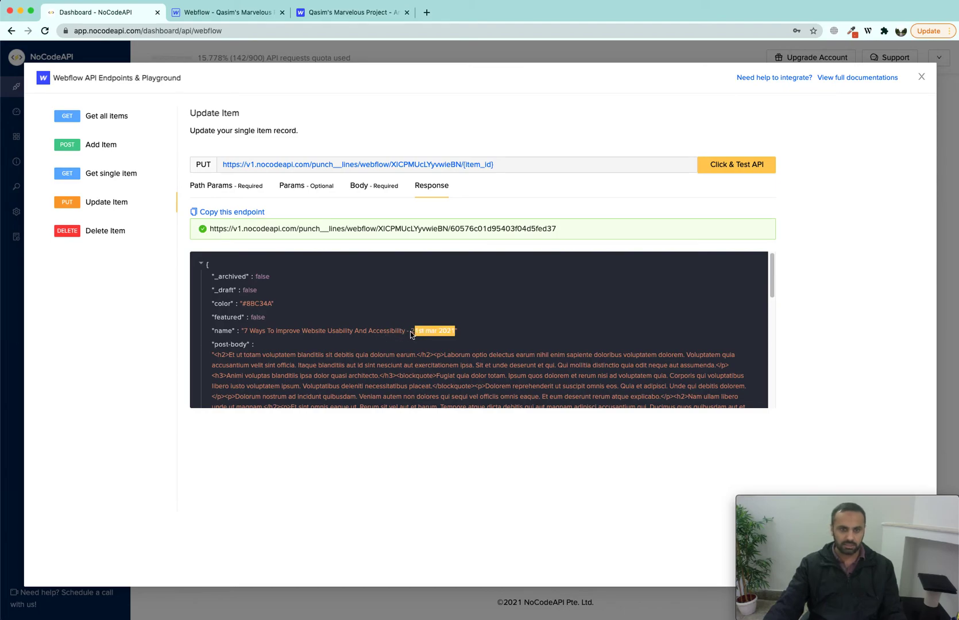
click(410, 334)
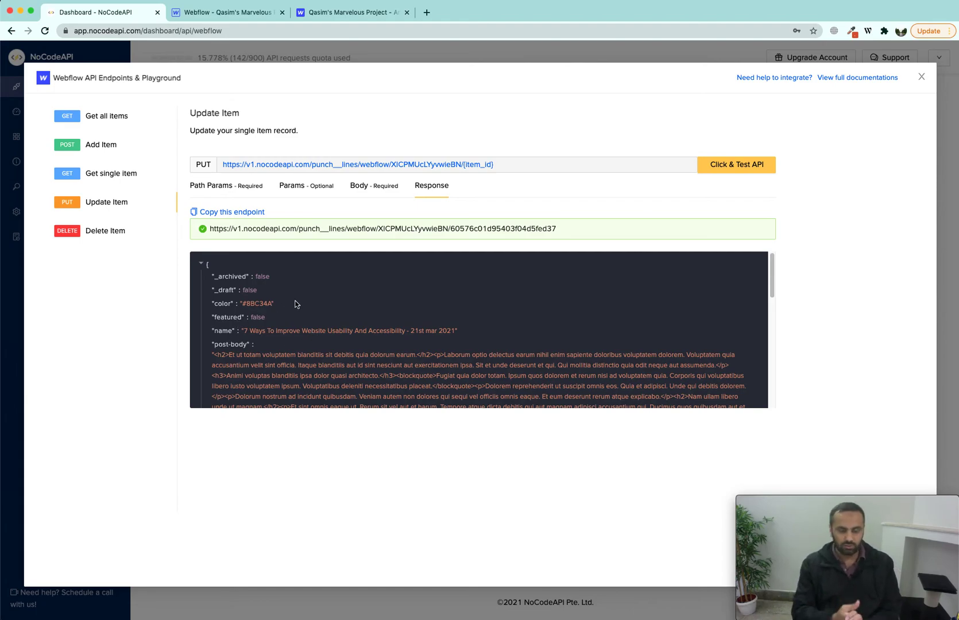
Step: Copy item ID 60576c01d95403f04d5fed37 from Update Item into Delete Item, send it, and expand the response
click(95, 236)
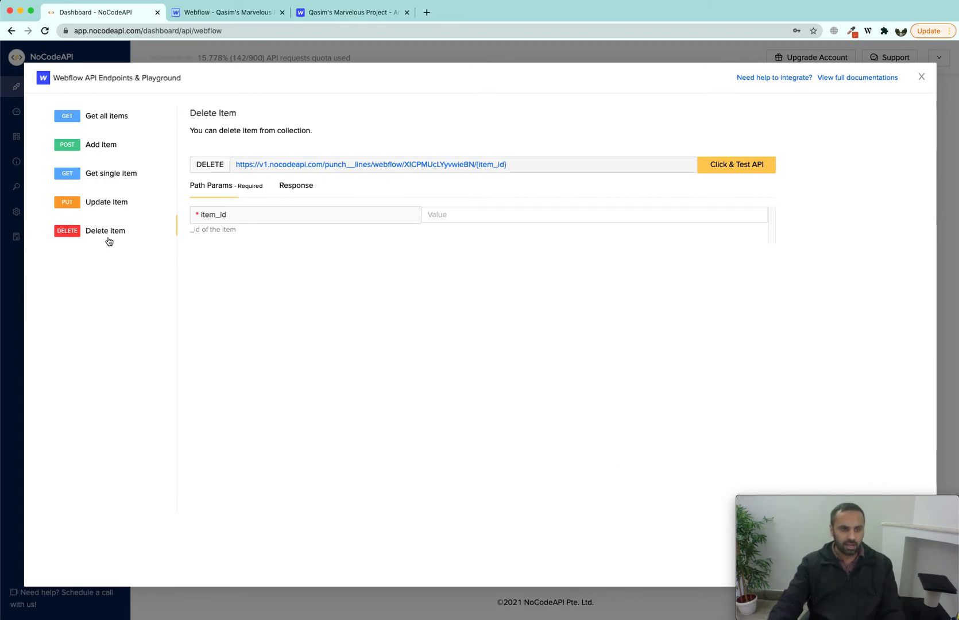
click(119, 208)
click(468, 219)
double_click(467, 218)
key(ctrl+c)
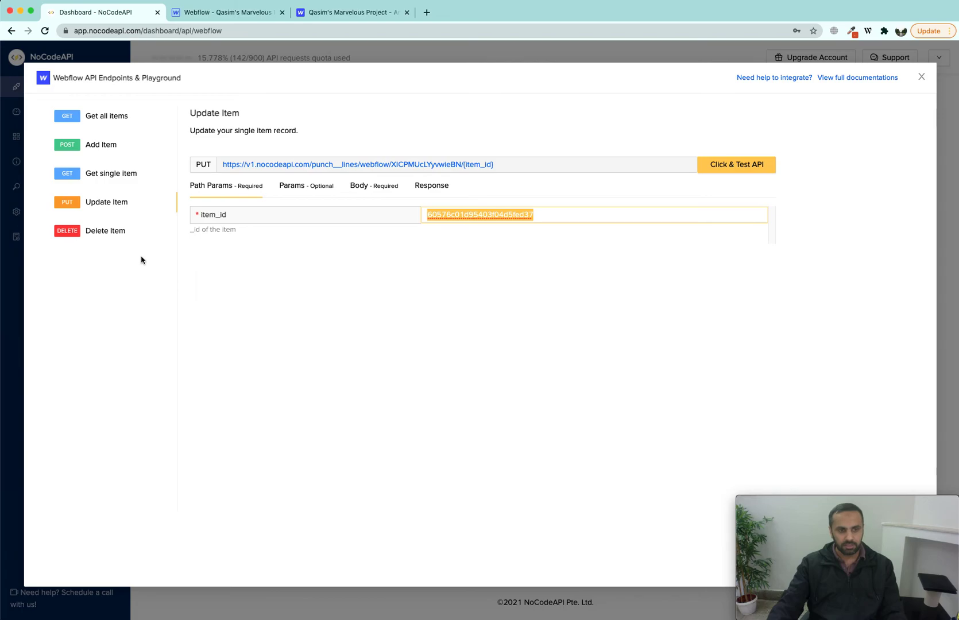
click(105, 230)
click(497, 215)
key(ctrl+v)
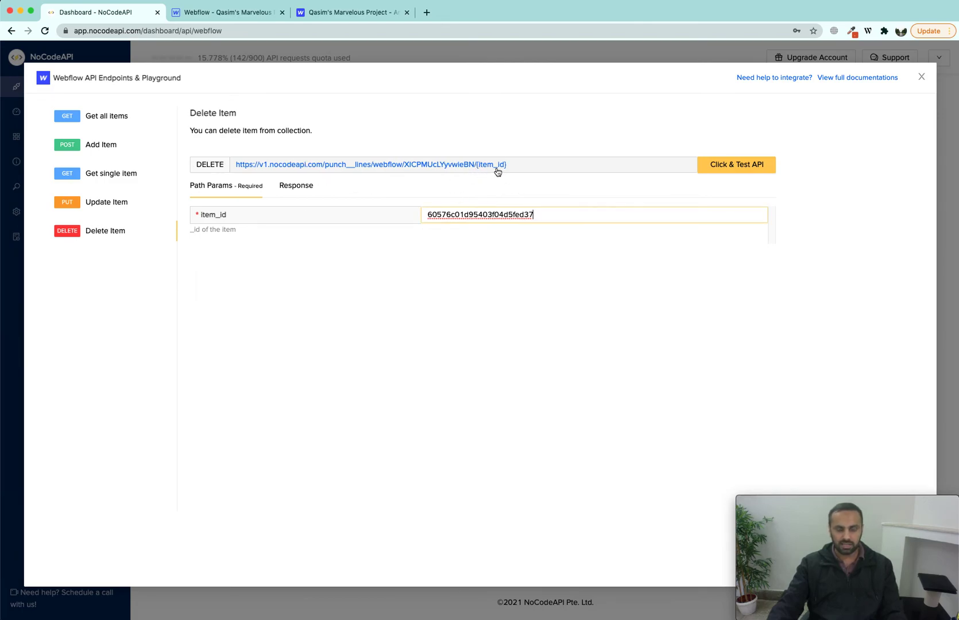
click(724, 165)
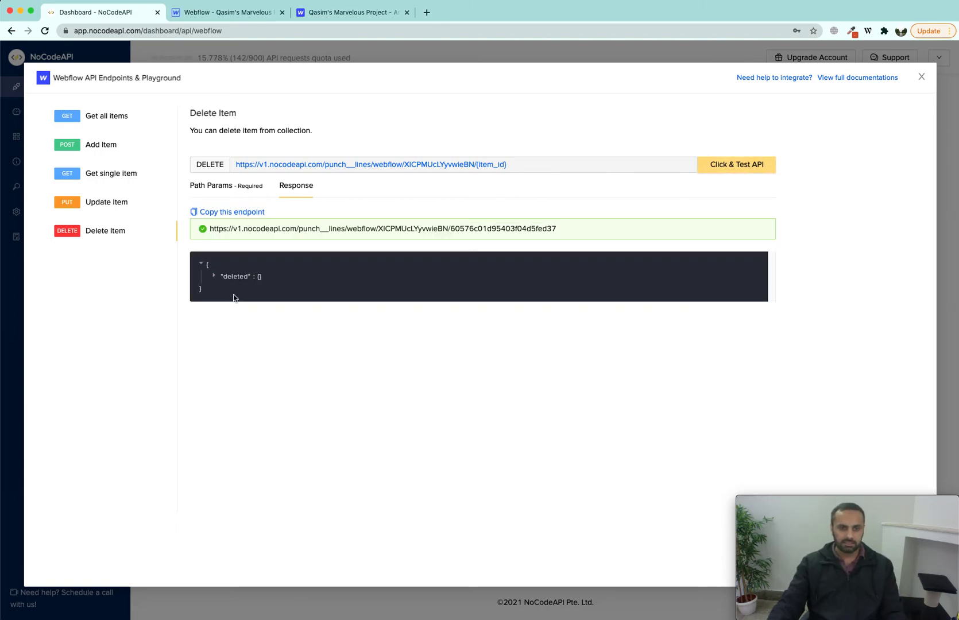
click(216, 277)
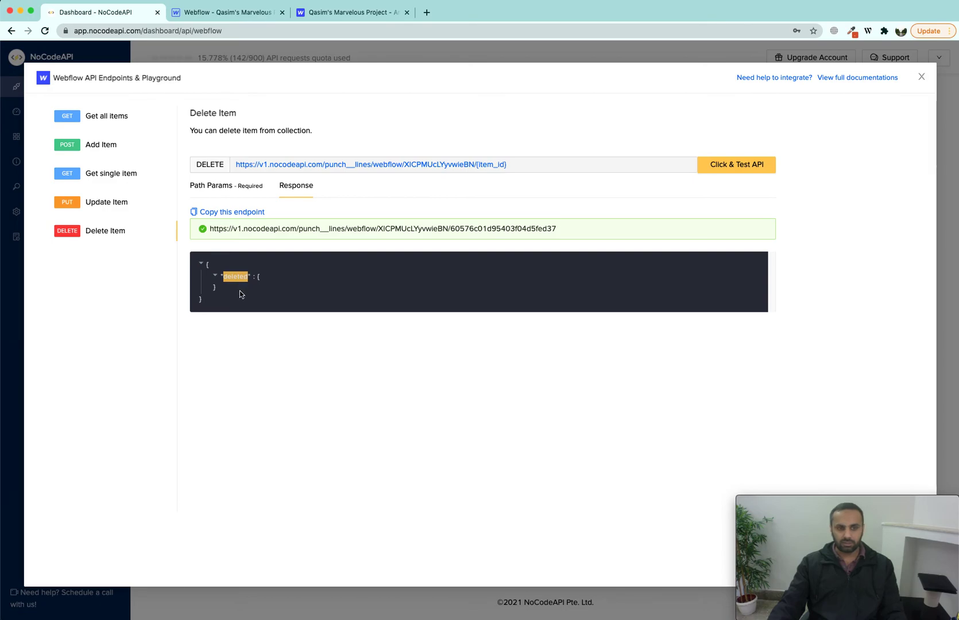
Step: Rerun Get all items, check the total of 5, and return to Webflow's Blog Posts tab
click(117, 117)
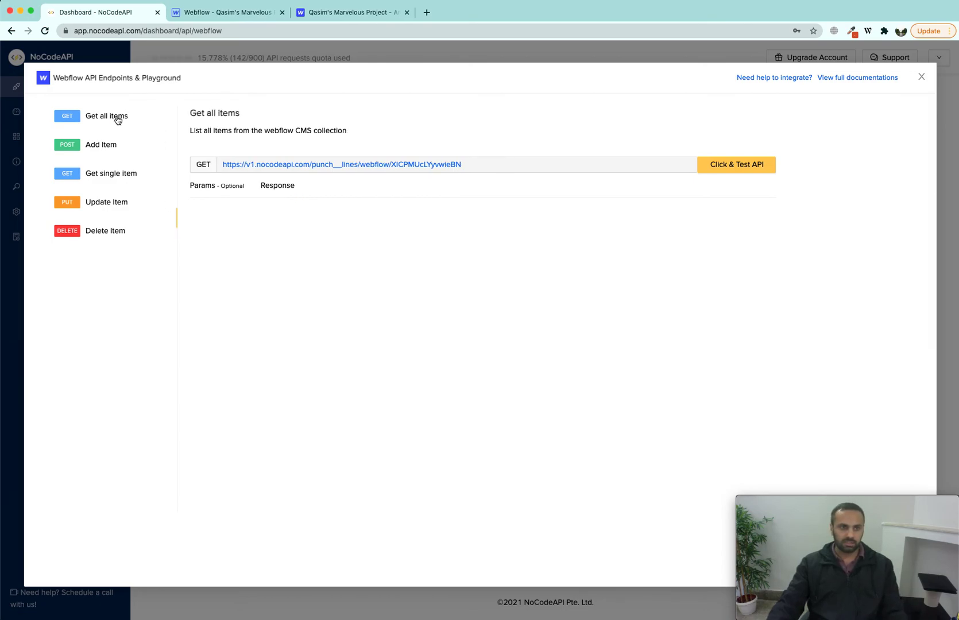
click(735, 164)
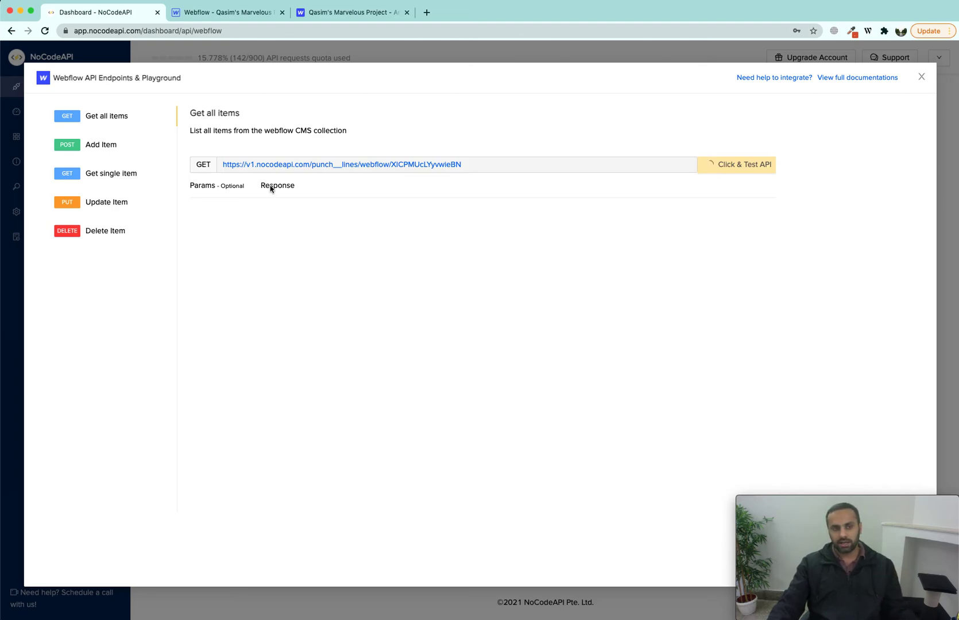
drag(241, 344, 246, 343)
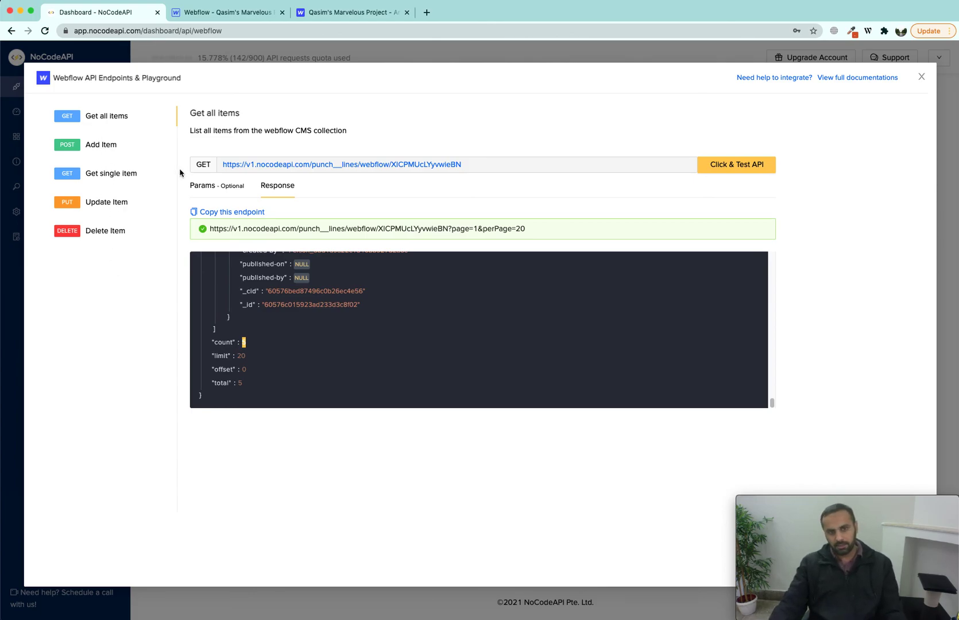
click(224, 13)
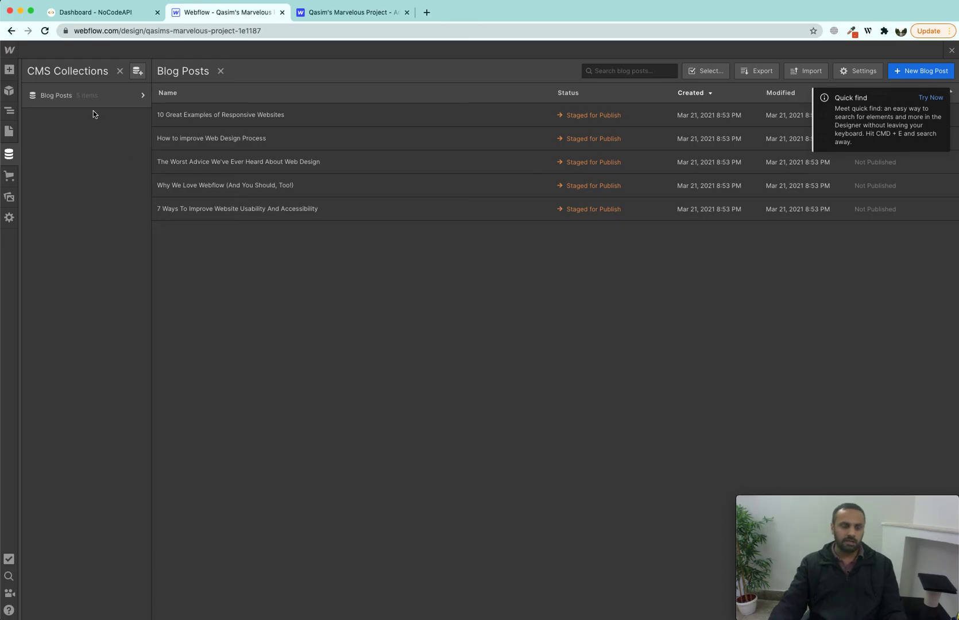